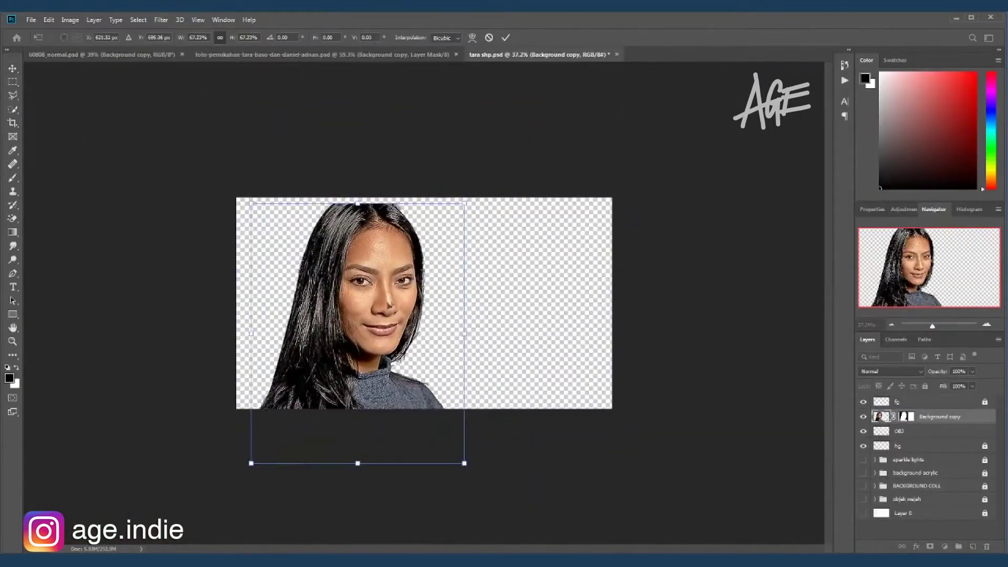
Commit the man's cut-out placement beside the woman and apply Hue/Saturation (Hue -5, Saturation +6).
left_click(161, 19)
left_click(173, 101)
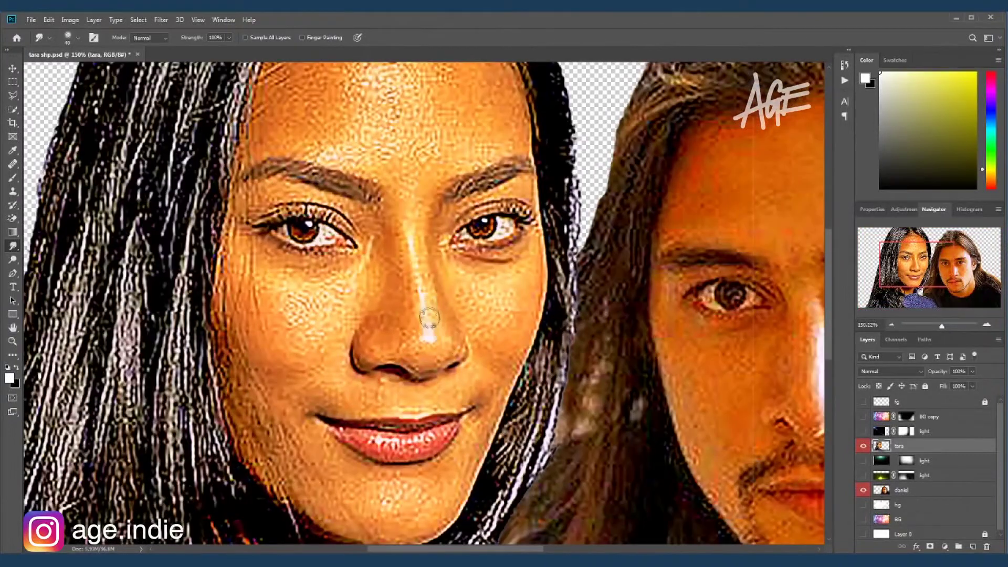
Smudge the woman's nose bridge, jawline, under-eye skin and cheek edge at 30% strength.
left_click_drag(428, 349, 418, 270)
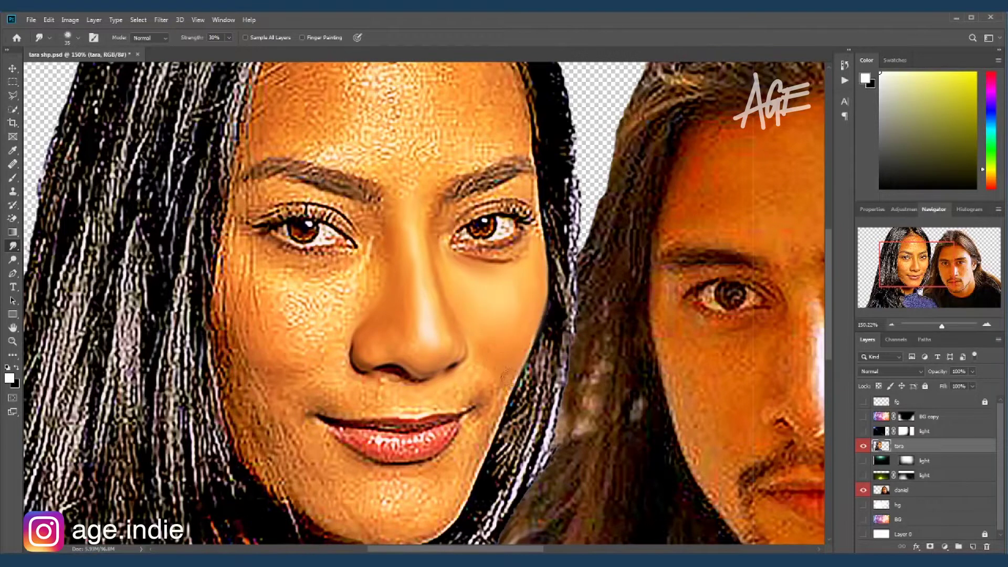
left_click_drag(493, 417, 449, 522)
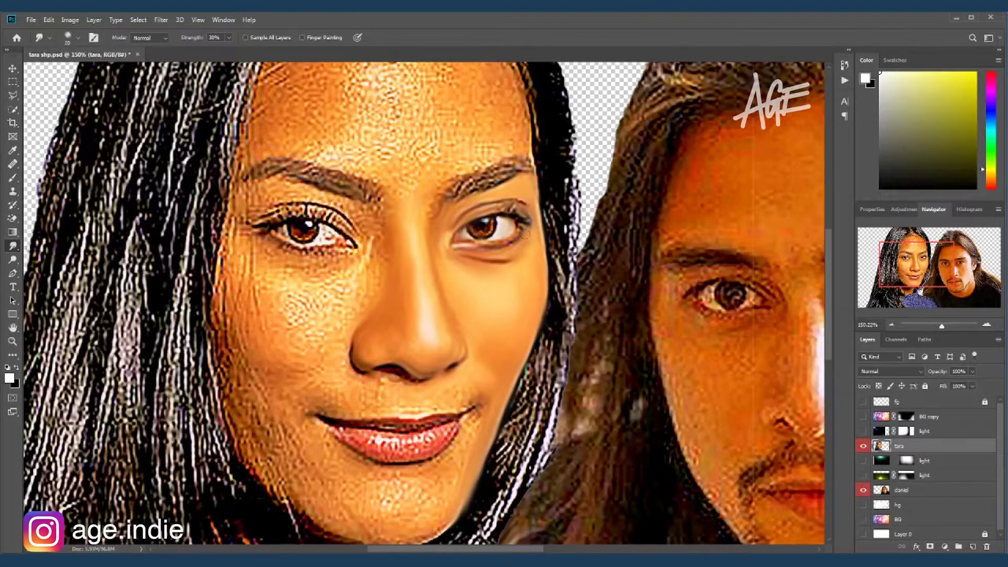
mouse_move(296, 298)
left_mouse_down()
mouse_move(346, 293)
mouse_move(247, 284)
mouse_move(236, 310)
mouse_move(305, 342)
mouse_move(263, 370)
mouse_move(242, 420)
mouse_move(284, 446)
mouse_move(265, 473)
mouse_move(288, 457)
mouse_move(294, 393)
left_mouse_up()
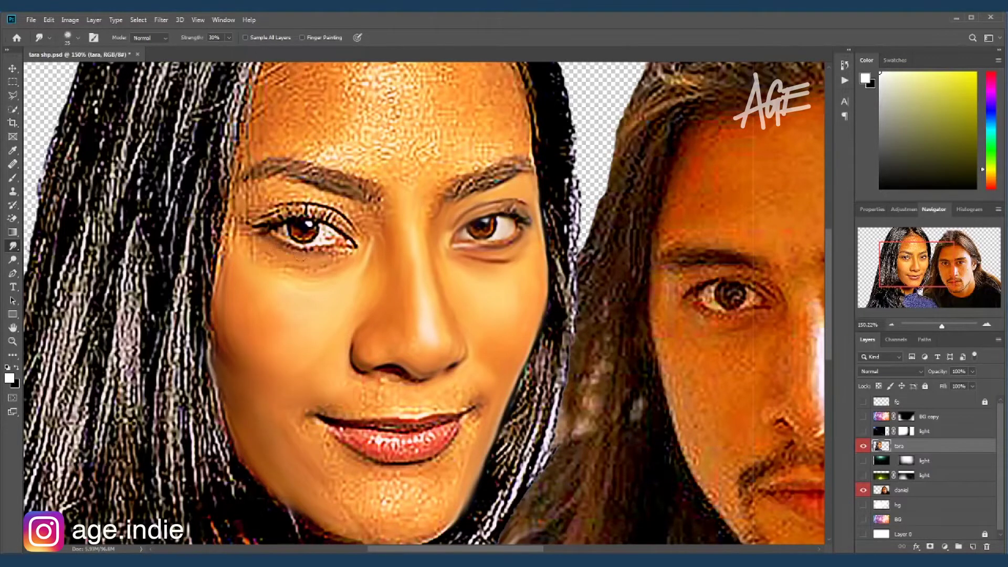
left_click_drag(230, 256, 249, 204)
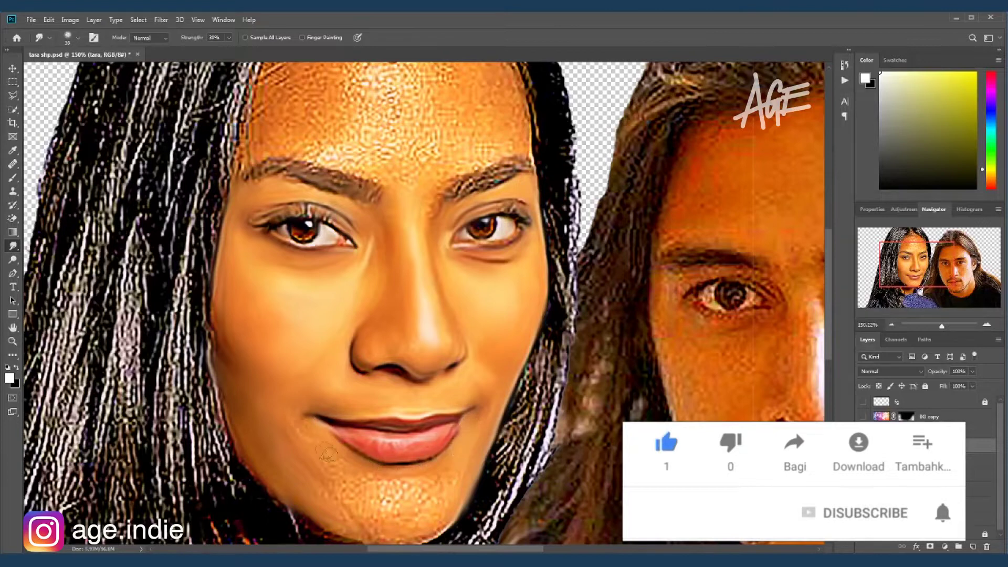
Smudge the woman's lower forehead and hairline skin smooth.
scroll(428, 484, "down", 2)
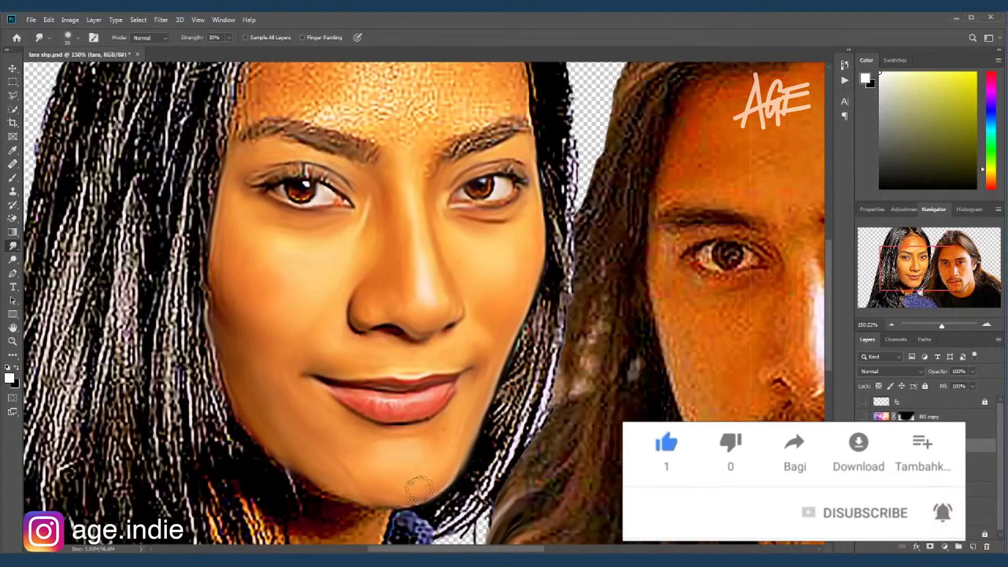
scroll(368, 367, "up", 5)
scroll(473, 305, "up", 2)
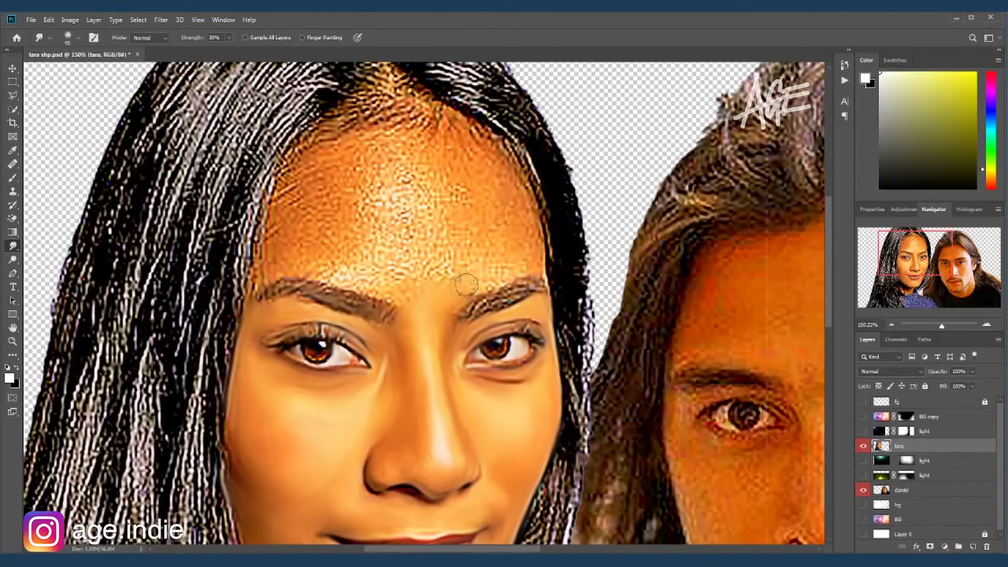
mouse_move(511, 248)
left_mouse_down()
mouse_move(387, 266)
mouse_move(441, 252)
mouse_move(499, 197)
mouse_move(355, 242)
mouse_move(475, 155)
mouse_move(362, 210)
left_mouse_up()
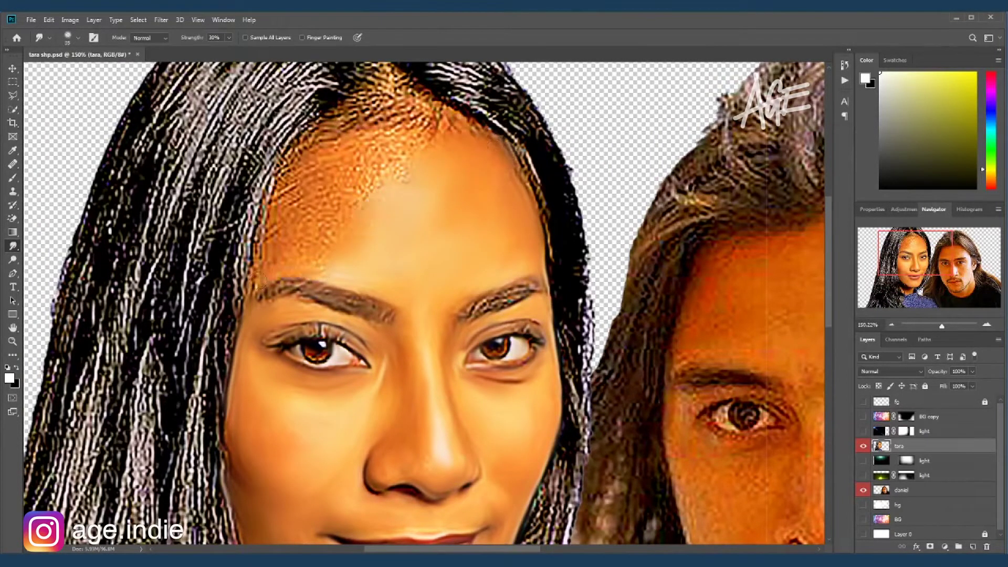
mouse_move(292, 266)
left_mouse_down()
mouse_move(295, 224)
mouse_move(409, 131)
mouse_move(333, 175)
mouse_move(323, 207)
left_mouse_up()
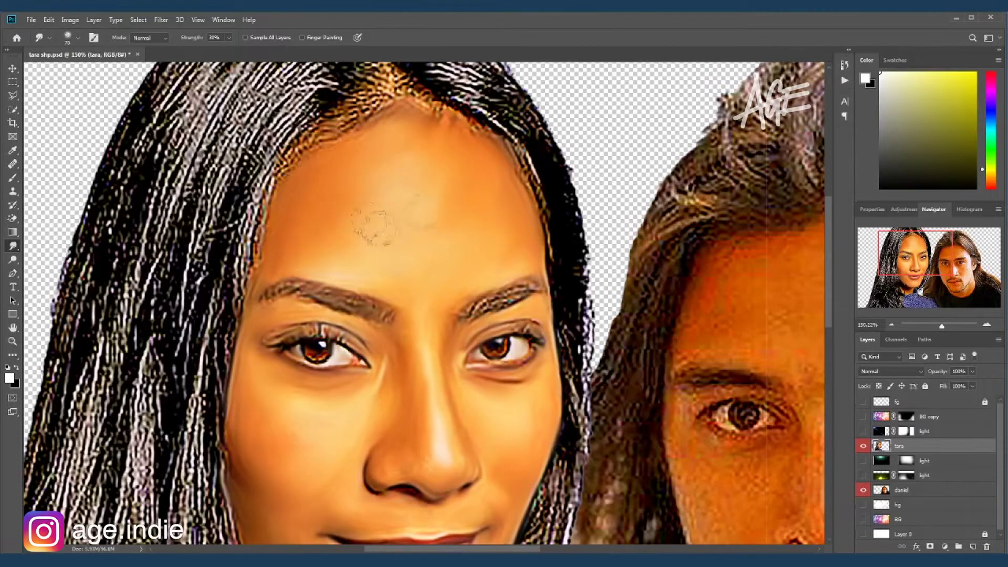
Blend the skin and shadows under her chin into a smooth neck.
scroll(374, 227, "down", 1, "alt")
scroll(374, 227, "down", 5)
left_click_drag(294, 351, 396, 382)
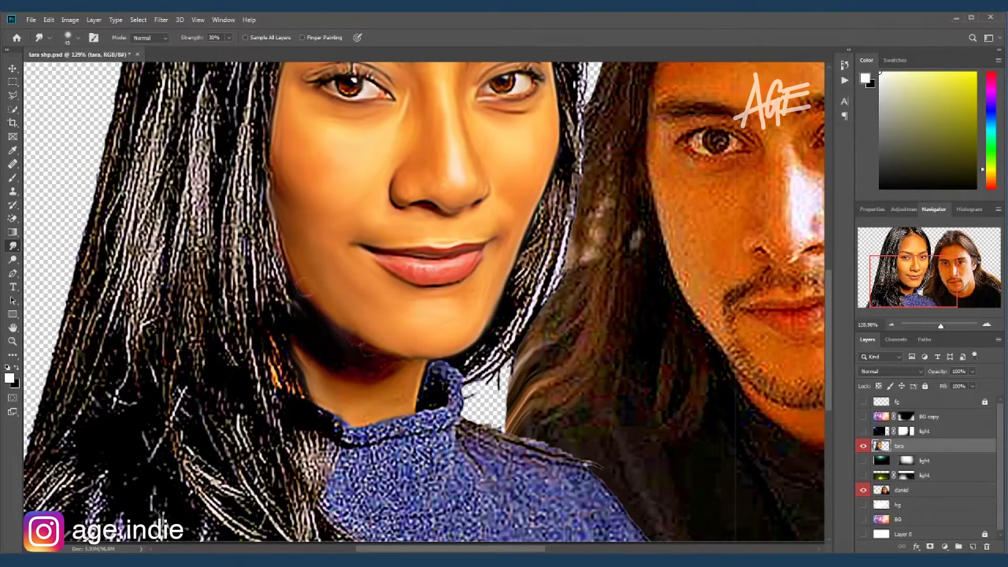
left_click_drag(304, 288, 368, 383)
left_click_drag(294, 358, 336, 399)
Flatten the textured sweater collar into smooth blue with a progressively larger smudge brush.
scroll(641, 285, "down", 1, "alt")
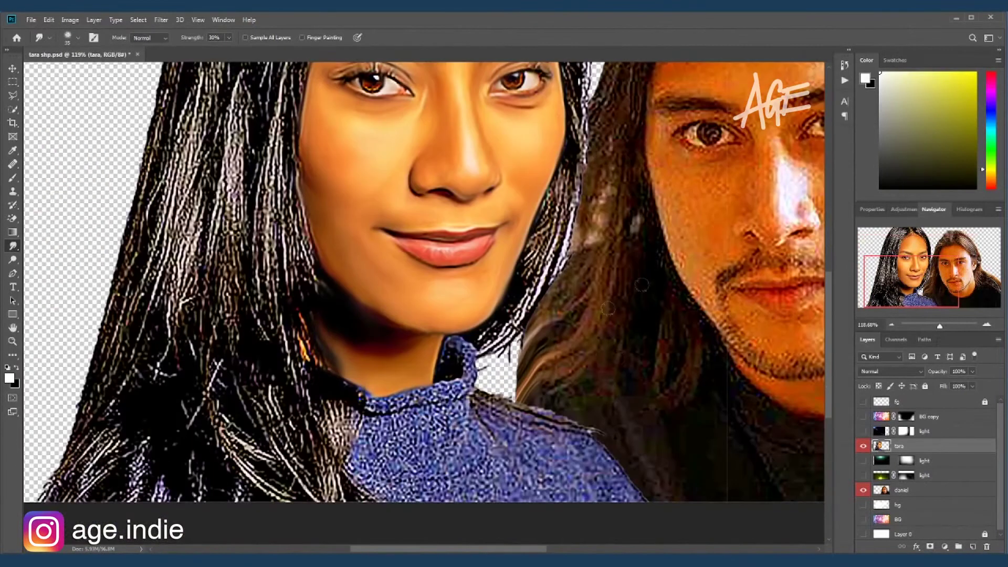
left_click_drag(335, 381, 411, 401)
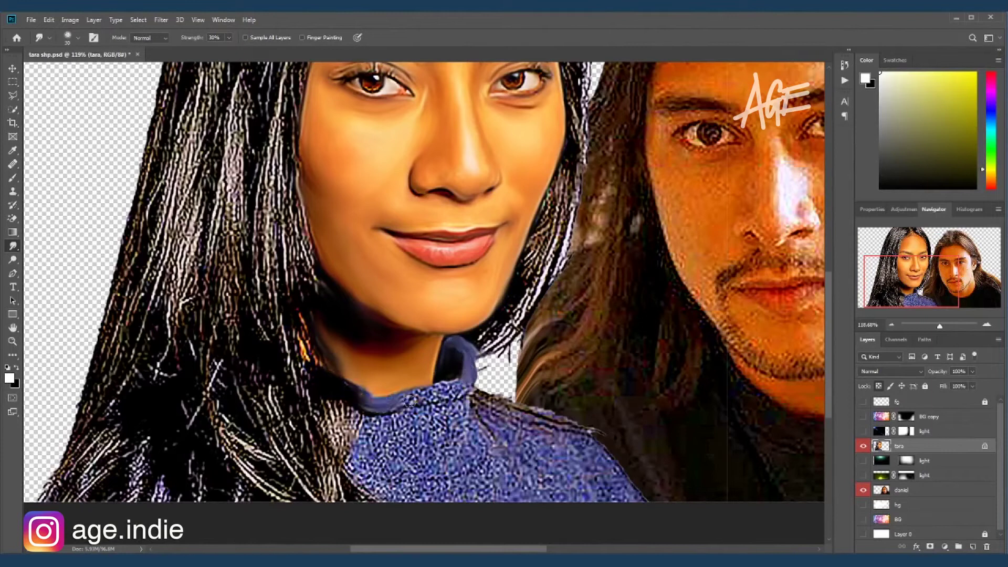
key("bracketright")
left_click_drag(331, 399, 368, 483)
mouse_move(394, 447)
left_mouse_down()
mouse_move(473, 409)
mouse_move(473, 434)
mouse_move(441, 457)
mouse_move(397, 461)
mouse_move(436, 499)
mouse_move(505, 436)
mouse_move(520, 463)
left_mouse_up()
key("bracketright")
key("bracketright")
mouse_move(441, 494)
left_mouse_down()
mouse_move(497, 401)
mouse_move(529, 506)
mouse_move(641, 514)
mouse_move(527, 420)
left_mouse_up()
key("bracketright")
key("bracketright")
Attempt a Polygonal Lasso selection, dismiss the empty-selection warning and return to smudging.
left_click(13, 95)
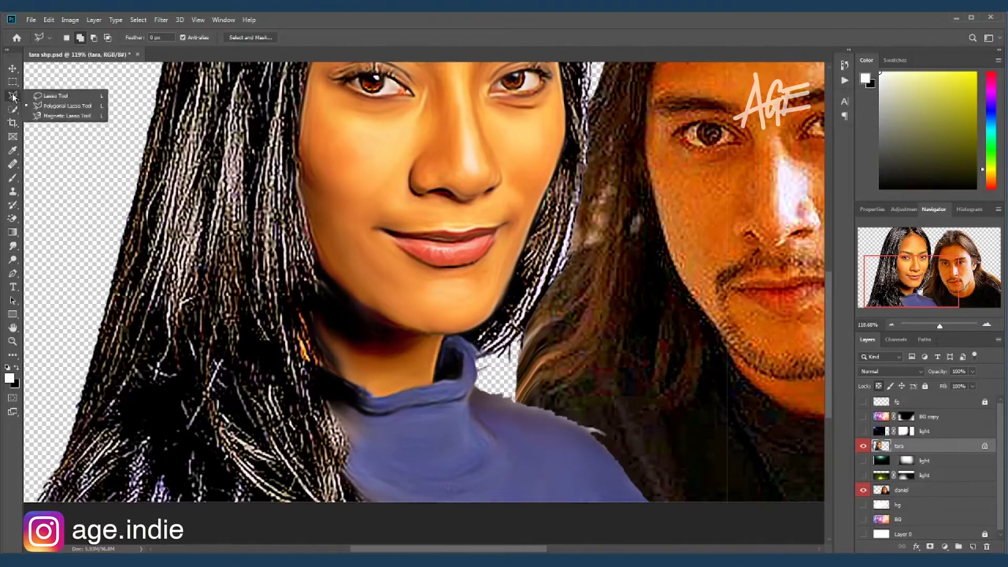
double_click(105, 141)
key("Return")
scroll(526, 421, "up", 3)
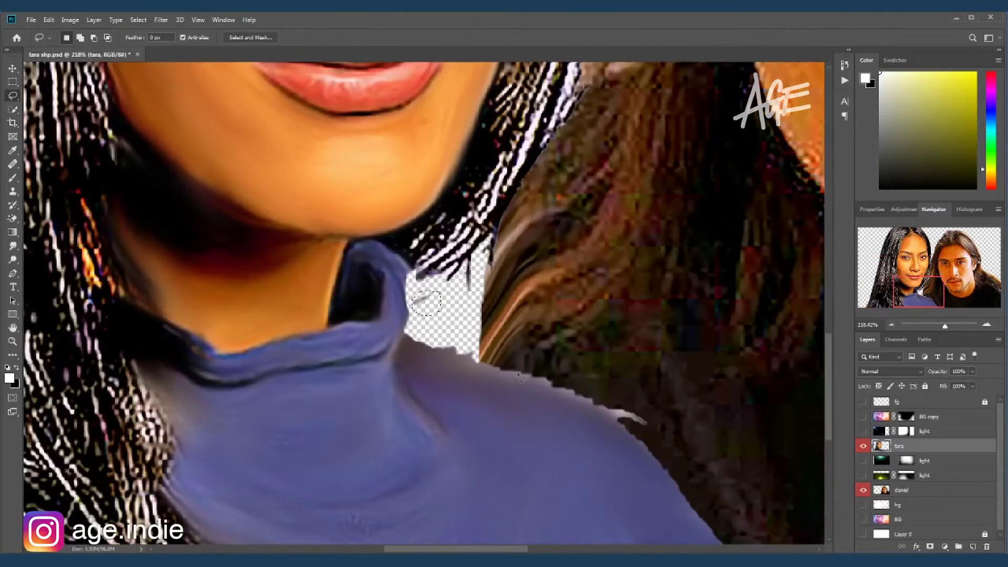
key("r")
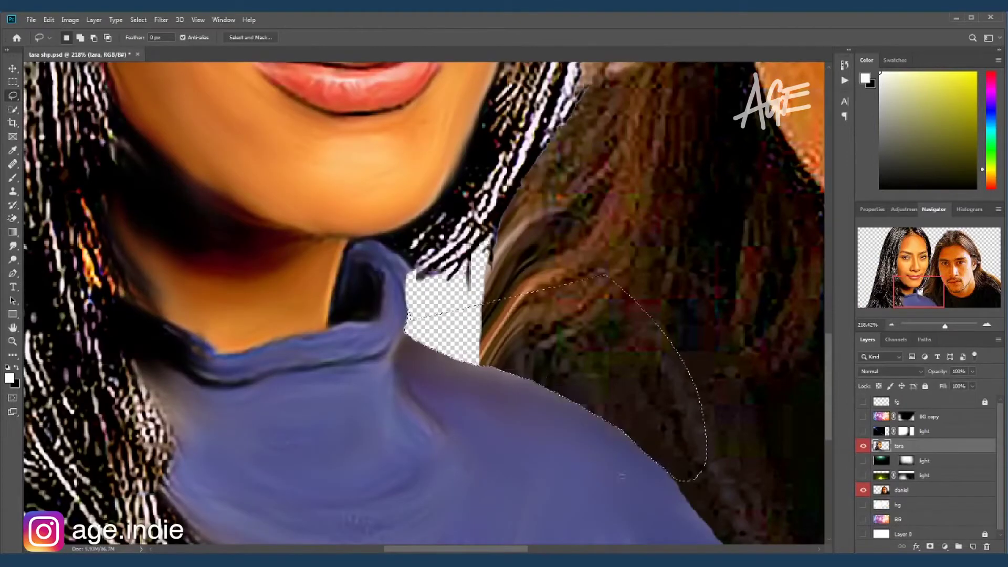
scroll(675, 428, "down", 3)
scroll(675, 427, "down", 2)
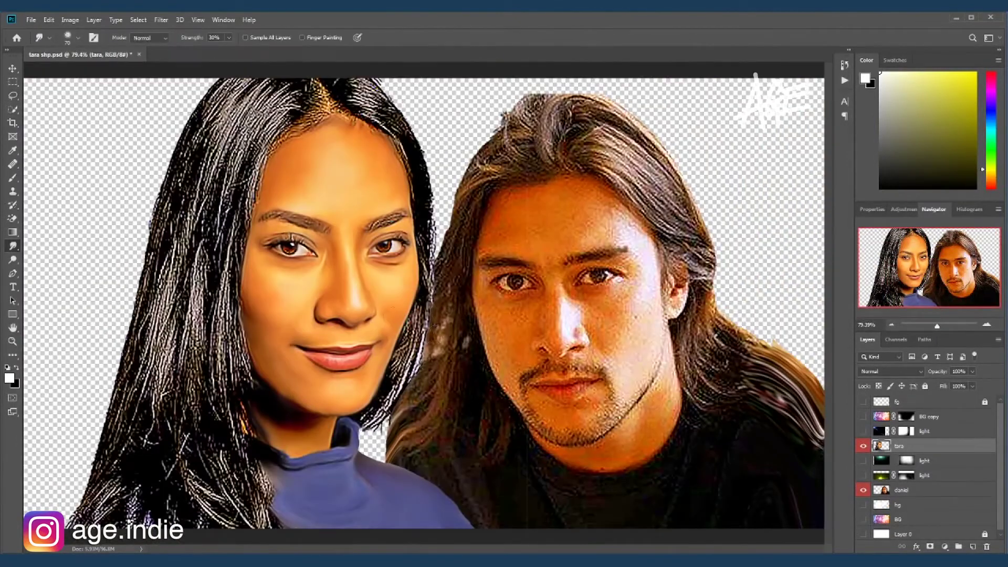
Dodge highlights onto the woman's nose and forehead at Midtones, 50% exposure.
key("o")
scroll(415, 305, "up", 2)
key("bracketleft")
key("bracketleft")
left_click_drag(376, 294, 399, 297)
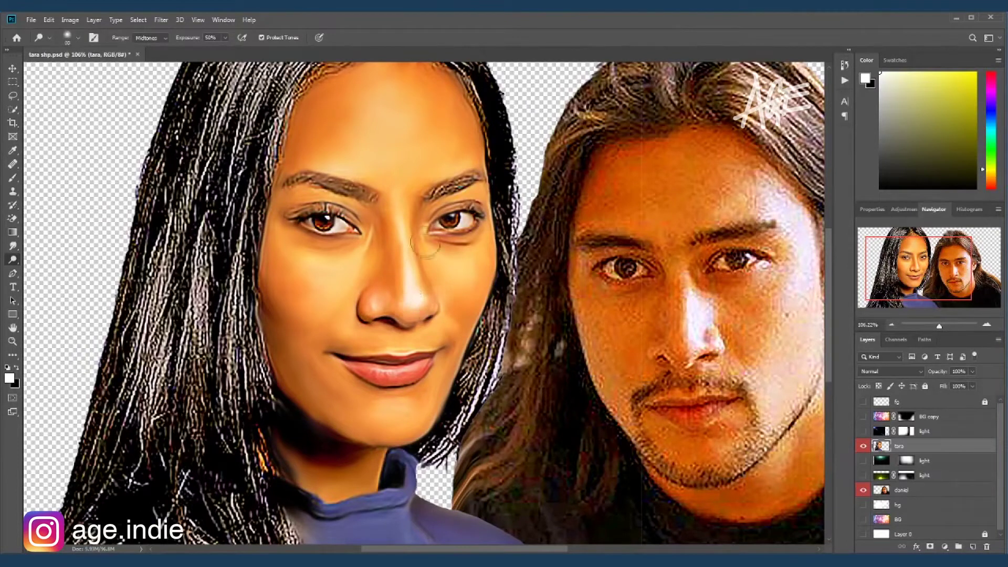
key("bracketright")
key("bracketright")
key("bracketright")
left_click_drag(358, 123, 409, 117)
key("bracketleft")
key("bracketleft")
key("bracketleft")
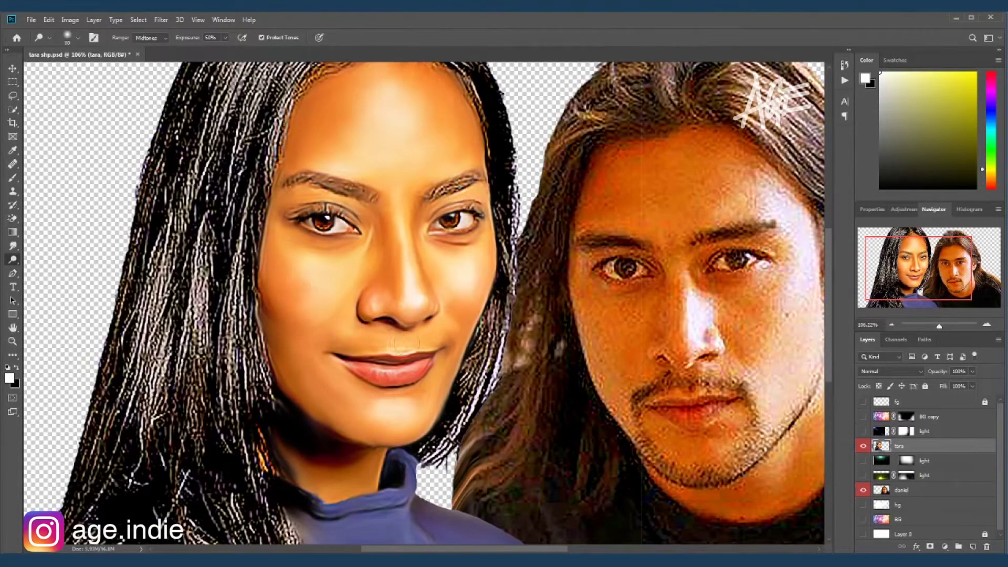
Enlarge the brush and switch to the Mixer Brush for blended painting.
scroll(390, 344, "down", 1)
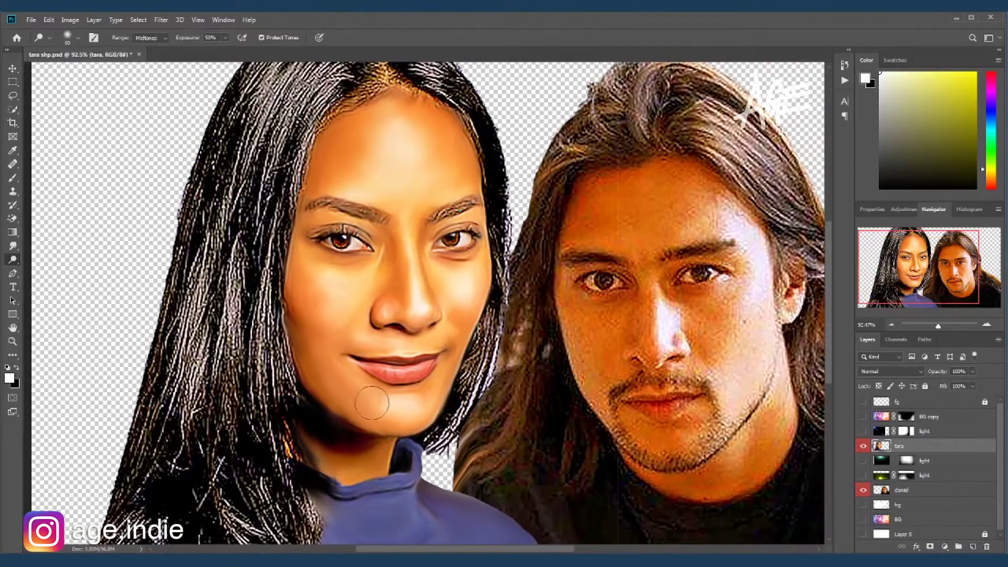
key("bracketright")
key("bracketright")
key("bracketright")
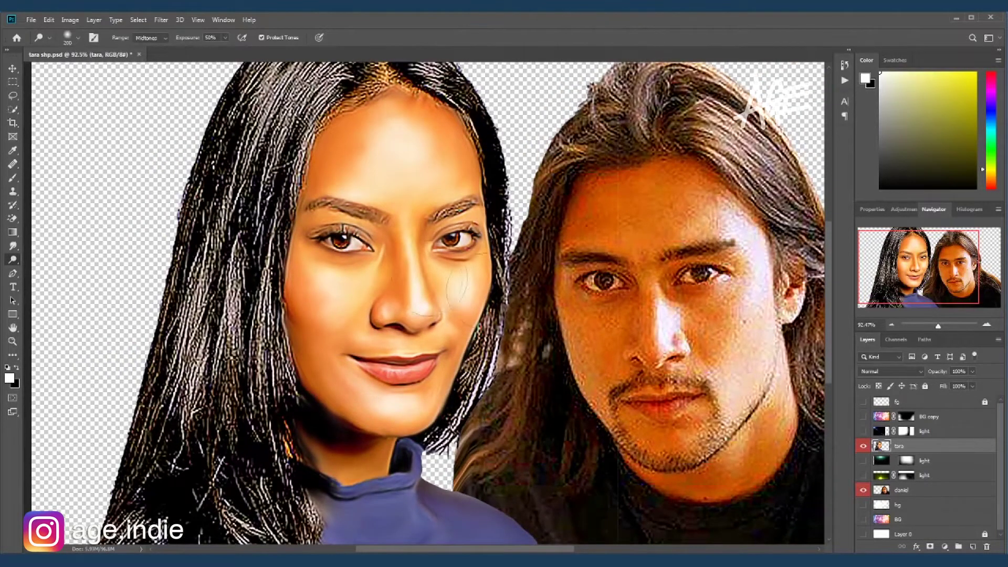
scroll(450, 280, "down", 3)
scroll(450, 280, "up", 4)
key("shift+b")
scroll(450, 280, "up", 2)
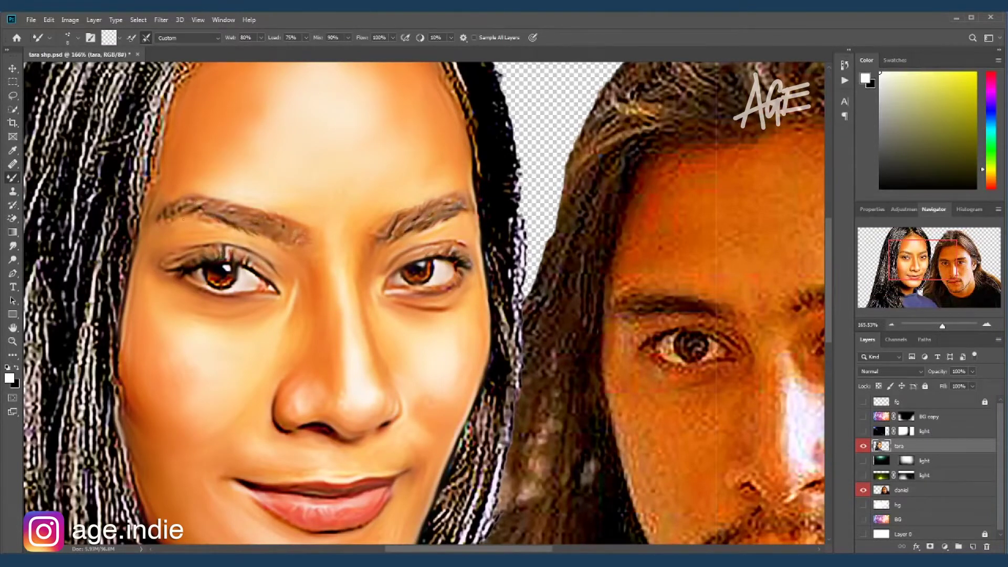
Blend the woman's hairline texture into her forehead and view the area above her head.
scroll(362, 141, "down", 3)
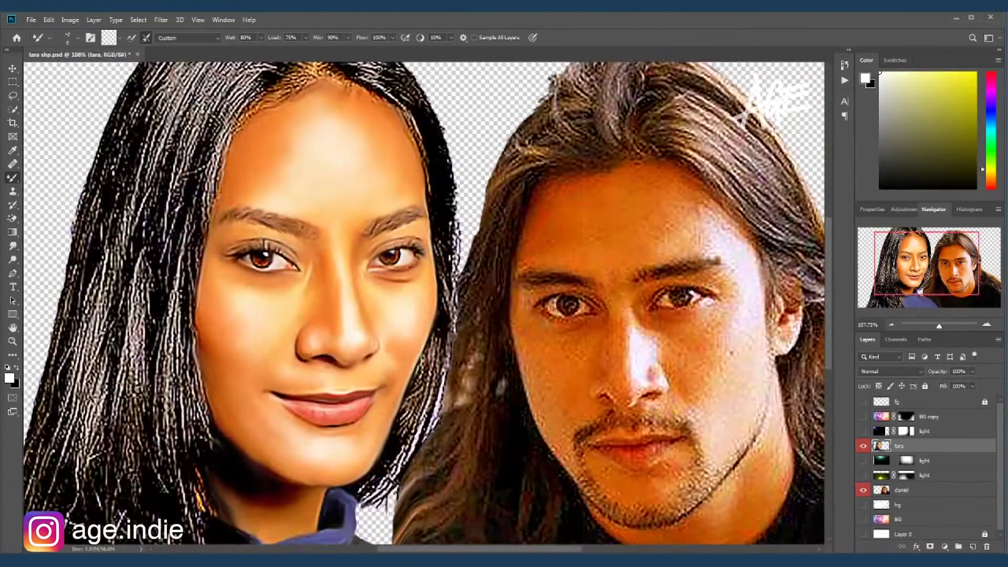
scroll(362, 141, "up", 1)
scroll(316, 152, "up", 2)
left_click_drag(300, 167, 237, 218)
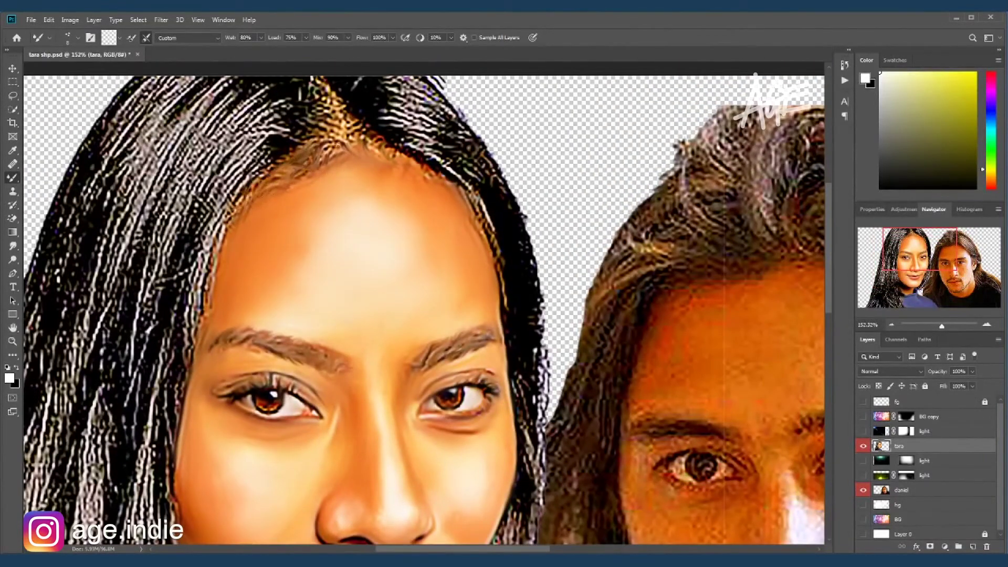
left_click_drag(325, 105, 342, 154)
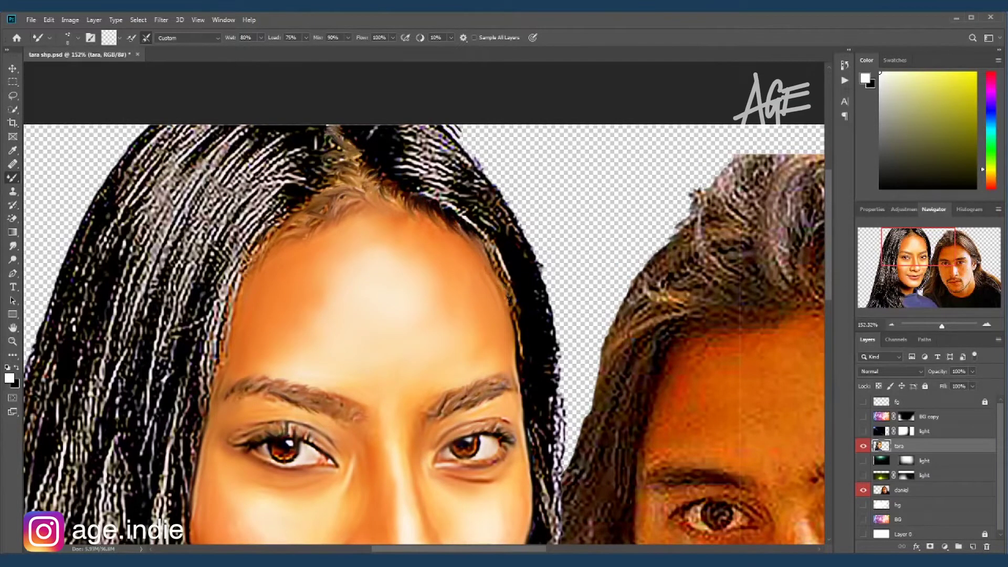
scroll(513, 287, "down", 2)
Smear the hair along her face's right edge, from forehead to jaw and beside her cheek.
mouse_move(473, 216)
left_mouse_down()
mouse_move(531, 347)
mouse_move(533, 421)
mouse_move(436, 168)
mouse_move(514, 237)
left_mouse_up()
mouse_move(483, 192)
left_mouse_down()
mouse_move(541, 315)
mouse_move(546, 497)
left_mouse_up()
scroll(541, 454, "down", 5)
left_click_drag(533, 360, 499, 478)
left_click_drag(520, 404, 473, 491)
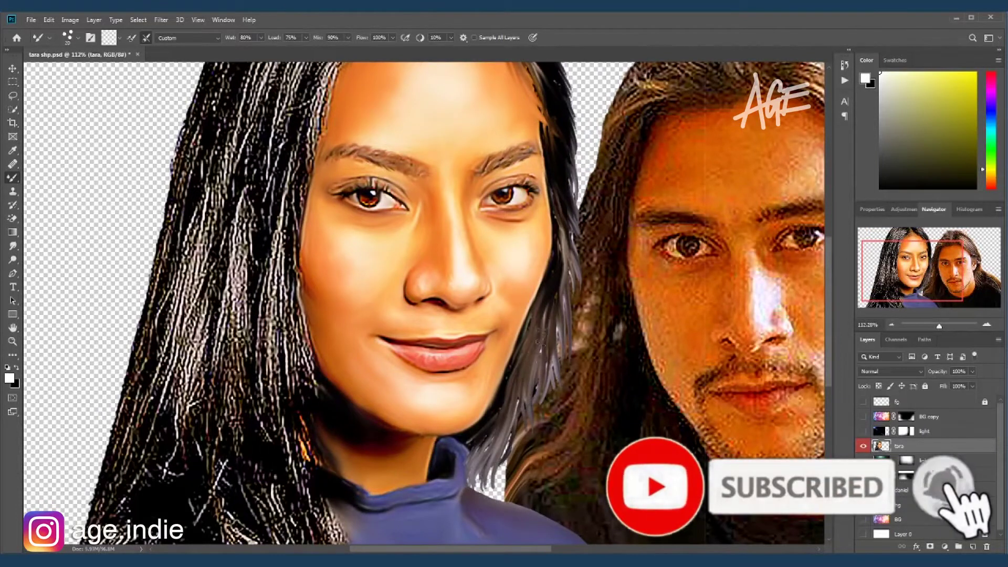
left_click_drag(541, 325, 520, 446)
left_click_drag(565, 221, 557, 378)
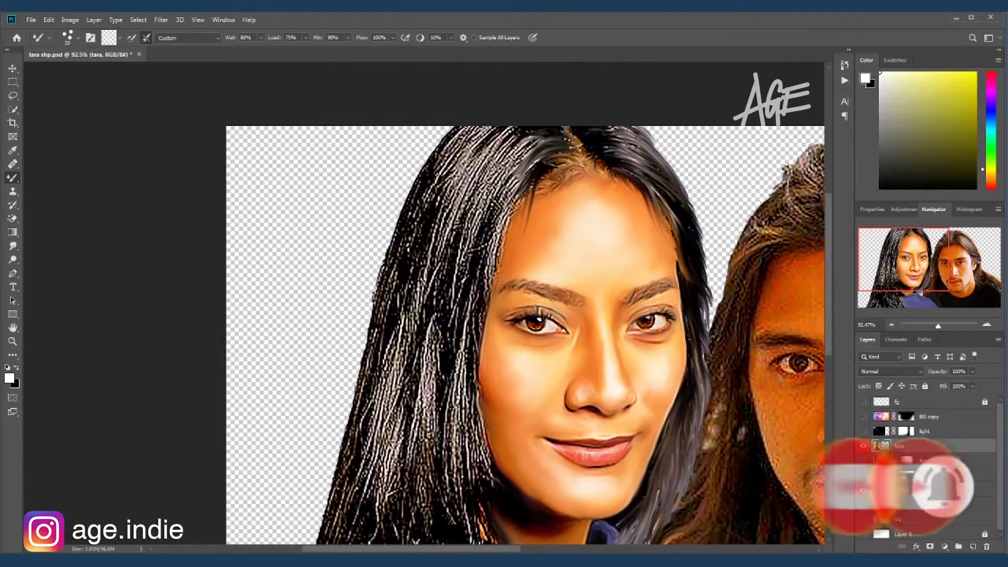
Smooth the speckled hair above her upper-left forehead into painted strokes.
left_click_drag(525, 173, 488, 305)
left_click_drag(498, 263, 457, 389)
mouse_move(547, 142)
left_mouse_down()
mouse_move(478, 242)
mouse_move(520, 128)
mouse_move(441, 194)
left_mouse_up()
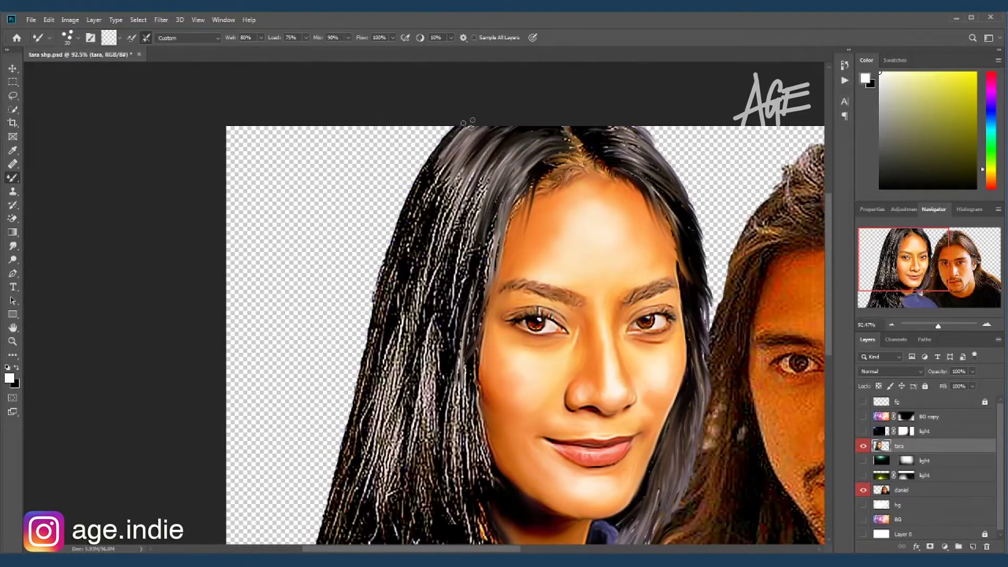
left_click_drag(463, 126, 389, 294)
left_click_drag(441, 168, 378, 362)
mouse_move(420, 315)
left_mouse_down()
mouse_move(459, 148)
mouse_move(394, 279)
left_mouse_up()
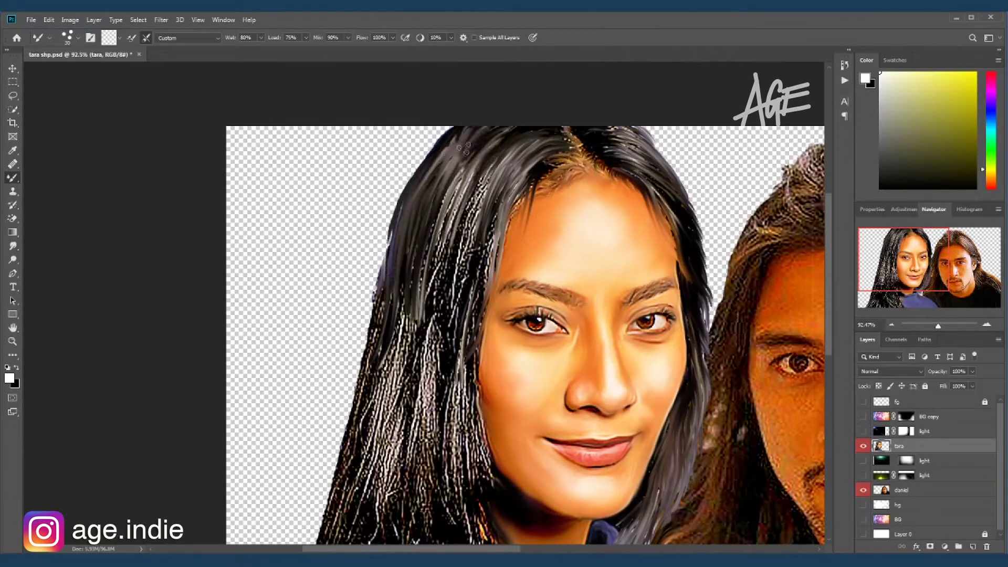
Paint her left-side hair into long, smooth strands.
left_click_drag(473, 128, 431, 315)
left_click_drag(488, 168, 452, 472)
left_click_drag(494, 210, 462, 331)
left_click_drag(447, 189, 378, 378)
mouse_move(441, 237)
left_mouse_down()
mouse_move(389, 457)
mouse_move(415, 462)
left_mouse_up()
left_click_drag(478, 173, 462, 498)
Smooth the hair strands near her cheek, left side and neck.
mouse_move(446, 367)
left_mouse_down()
mouse_move(430, 504)
mouse_move(502, 286)
mouse_move(515, 456)
left_mouse_up()
left_click_drag(493, 294, 473, 452)
left_click_drag(410, 295, 383, 420)
left_click_drag(404, 210, 368, 420)
left_click_drag(399, 295, 352, 468)
left_click_drag(389, 357, 336, 520)
left_click_drag(473, 367, 440, 298)
mouse_move(457, 294)
left_mouse_down()
mouse_move(498, 412)
mouse_move(512, 494)
mouse_move(420, 452)
mouse_move(420, 483)
left_mouse_up()
Sweep her lower-left hair and the hair by her neck into long strokes.
left_click_drag(473, 420, 446, 499)
left_click_drag(410, 310, 381, 410)
left_click_drag(415, 368, 399, 499)
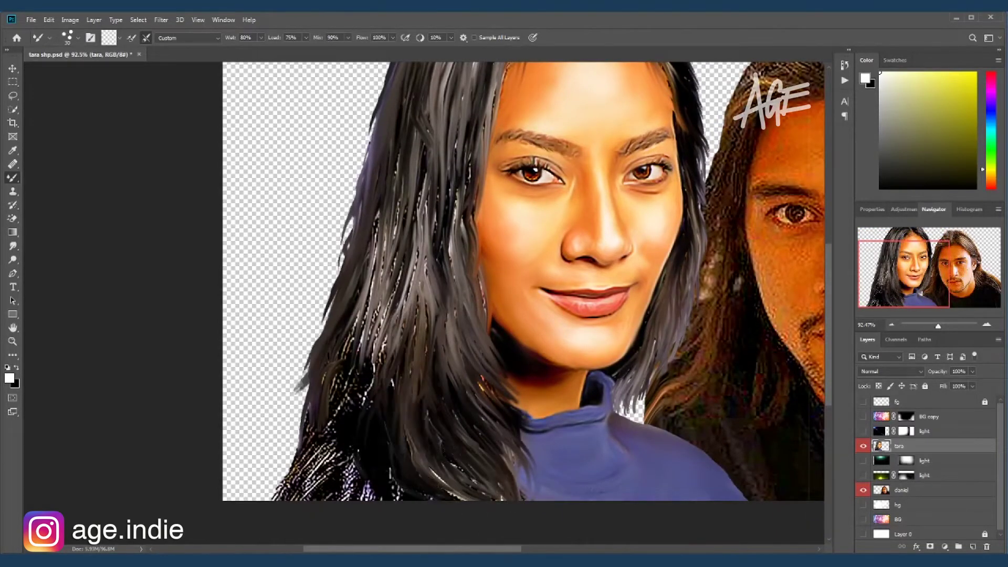
left_click_drag(304, 341, 278, 494)
left_click_drag(336, 347, 305, 499)
left_click_drag(373, 331, 357, 446)
mouse_move(367, 305)
left_mouse_down()
mouse_move(352, 483)
mouse_move(336, 420)
left_mouse_up()
left_click_drag(414, 415, 473, 505)
left_click_drag(499, 441, 546, 494)
Repaint the remaining hair strands on her left side into glossy strokes.
left_click_drag(436, 141, 388, 315)
scroll(420, 263, "up", 3)
mouse_move(488, 205)
left_mouse_down()
mouse_move(441, 367)
mouse_move(462, 472)
left_mouse_up()
mouse_move(442, 300)
left_mouse_down()
mouse_move(410, 273)
mouse_move(399, 472)
left_mouse_up()
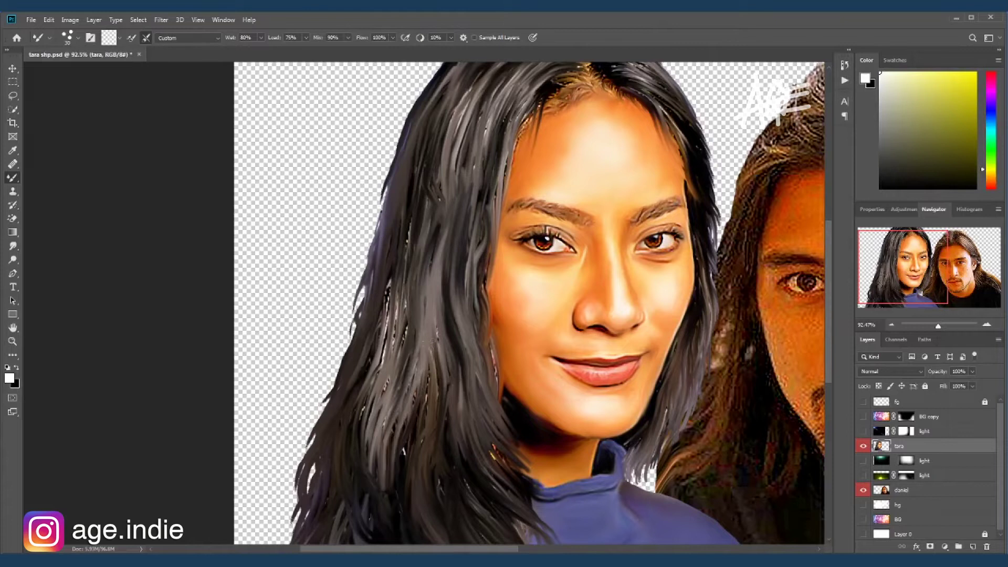
scroll(404, 368, "down", 2)
mouse_move(420, 157)
left_mouse_down()
mouse_move(389, 331)
mouse_move(460, 237)
mouse_move(420, 378)
left_mouse_up()
scroll(436, 263, "up", 3)
left_click_drag(488, 168, 457, 358)
left_click_drag(410, 204, 388, 288)
left_click_drag(415, 247, 383, 357)
scroll(421, 304, "down", 1)
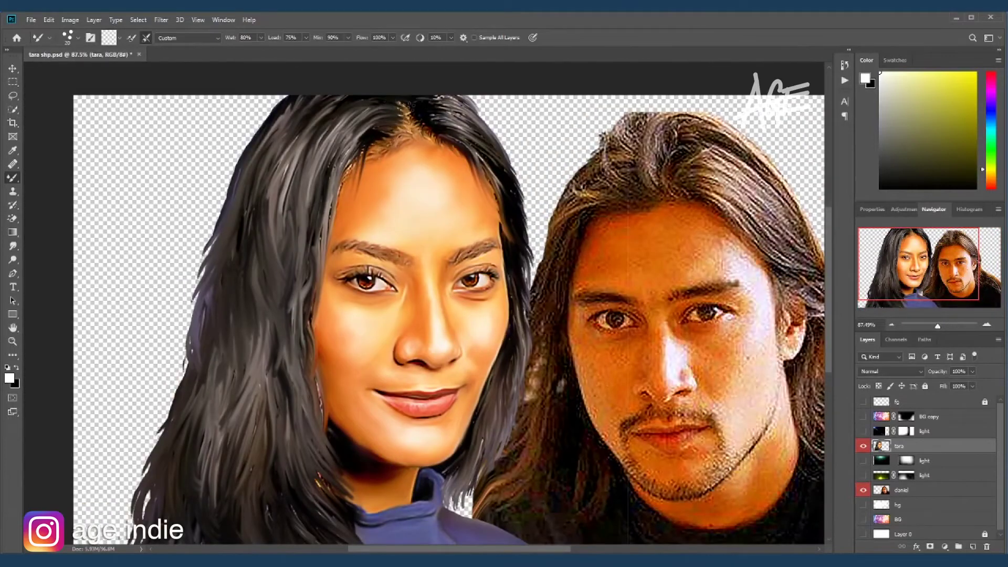
scroll(523, 333, "down", 2)
Select the daniel layer and switch to the Smudge tool.
left_click(902, 490)
scroll(523, 333, "up", 4)
key("r")
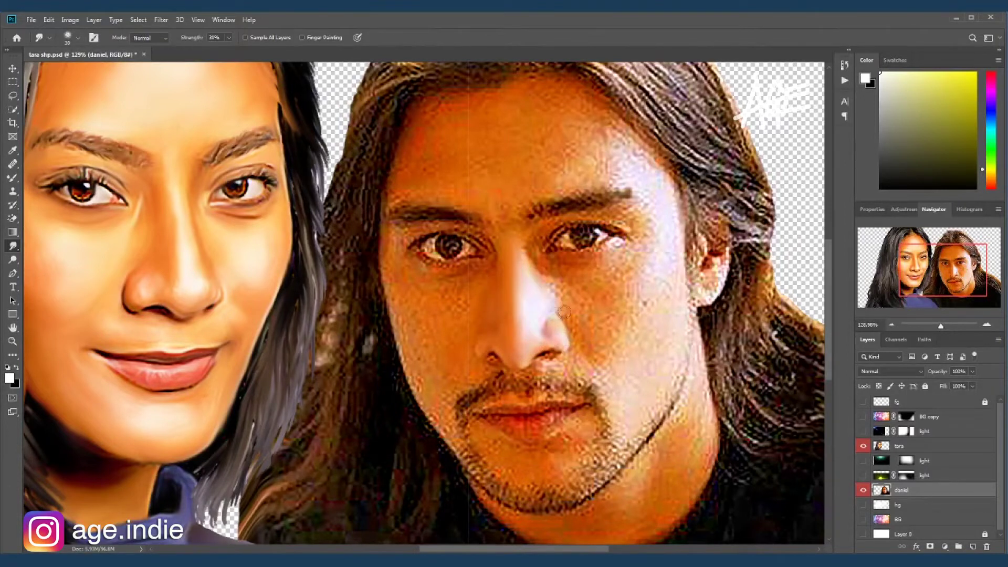
Smudge the man's cheek below his right eye, the skin beside his mustache and his jawline.
left_click_drag(555, 289, 545, 260)
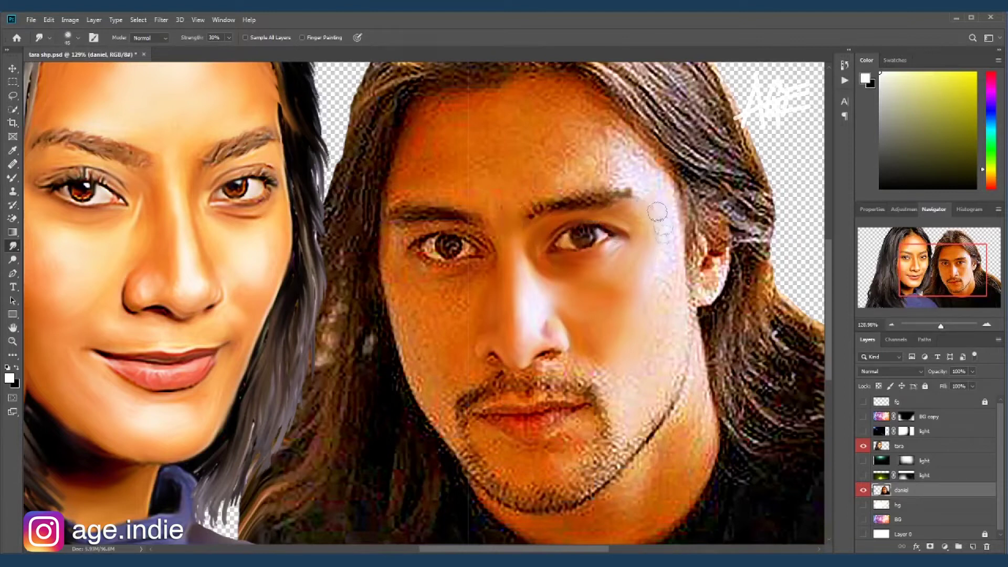
left_click_drag(590, 372, 599, 377)
key("bracketleft")
left_click_drag(632, 440, 660, 406)
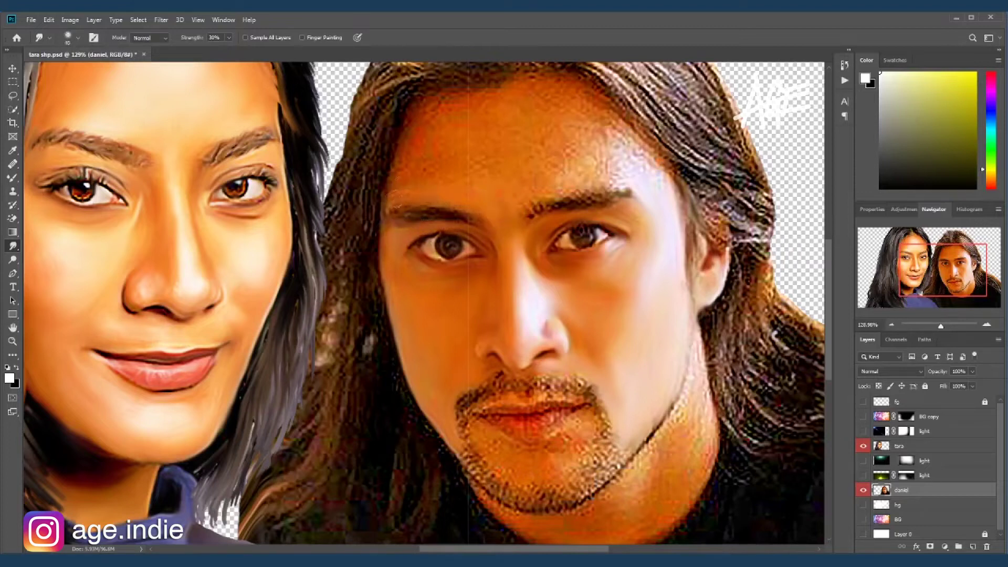
Smooth the man's forehead, chin, neck and jaw with a resized smudge brush.
key("bracketright")
key("bracketright")
key("bracketright")
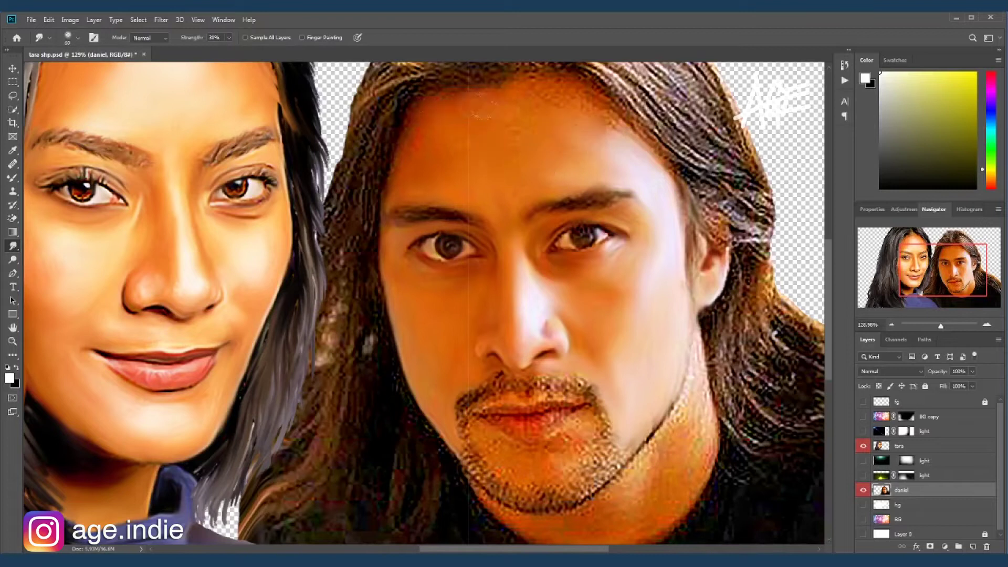
left_click_drag(610, 121, 670, 178)
key("bracketleft")
key("bracketleft")
key("bracketleft")
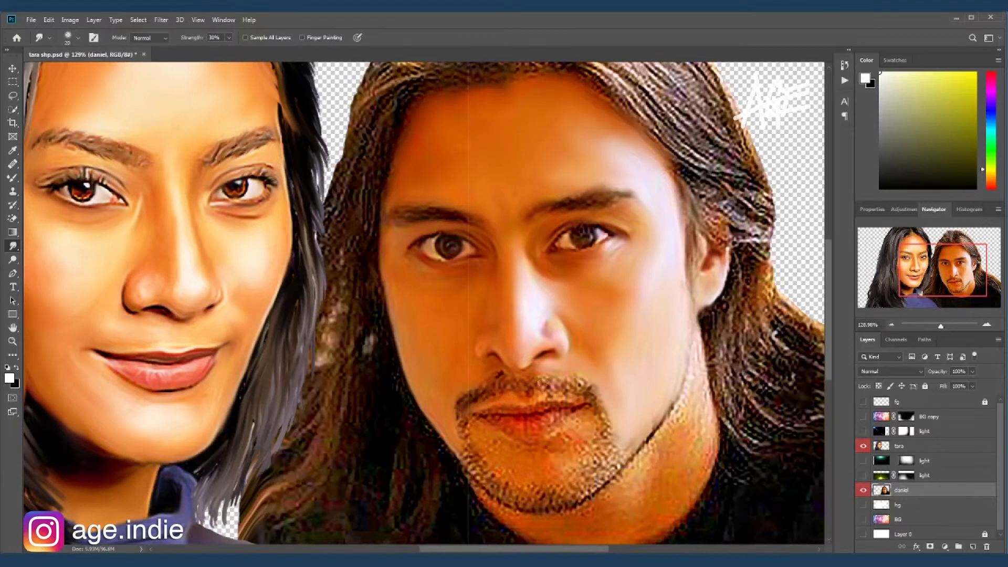
left_click_drag(510, 448, 553, 445)
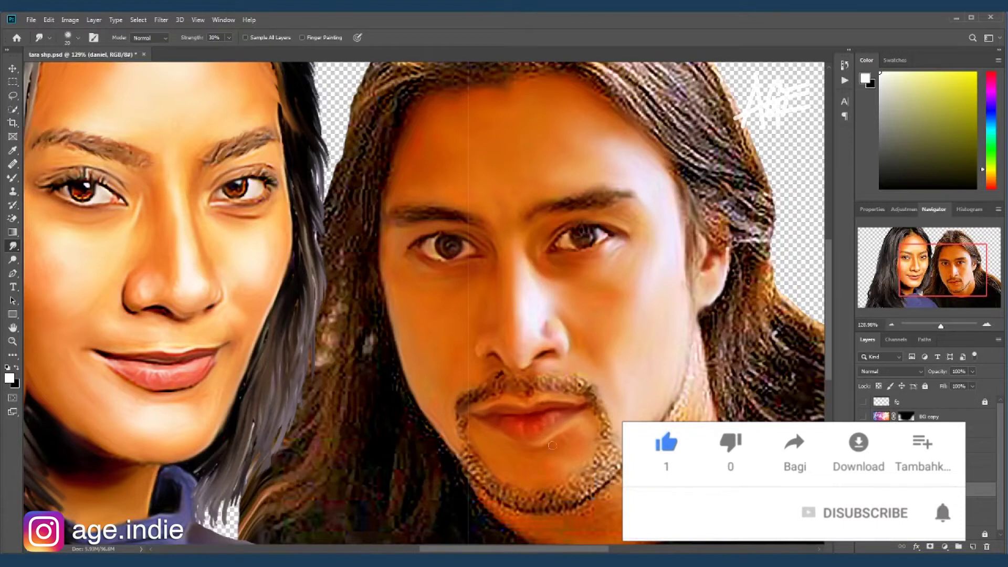
scroll(658, 409, "down", 3)
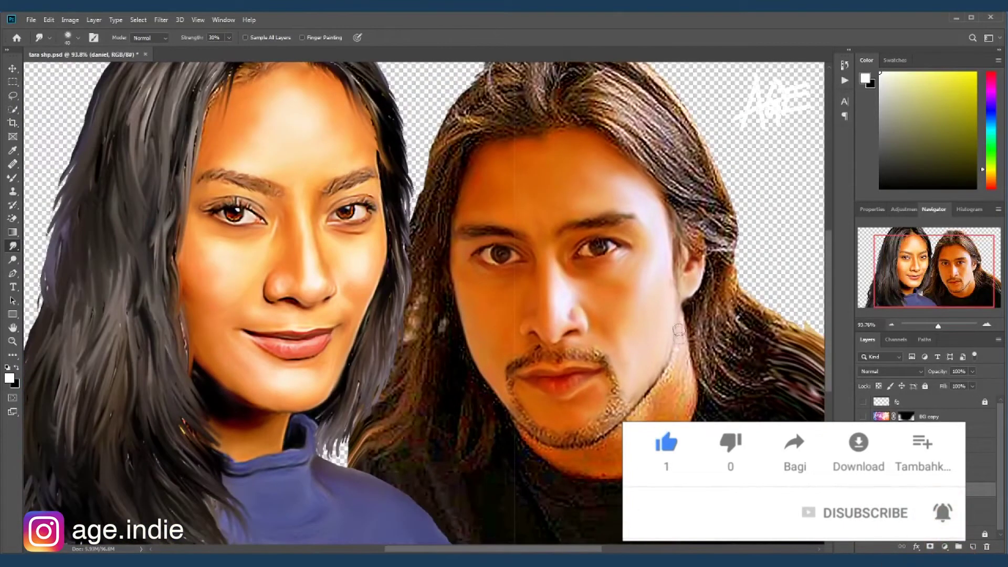
left_click_drag(686, 376, 603, 452)
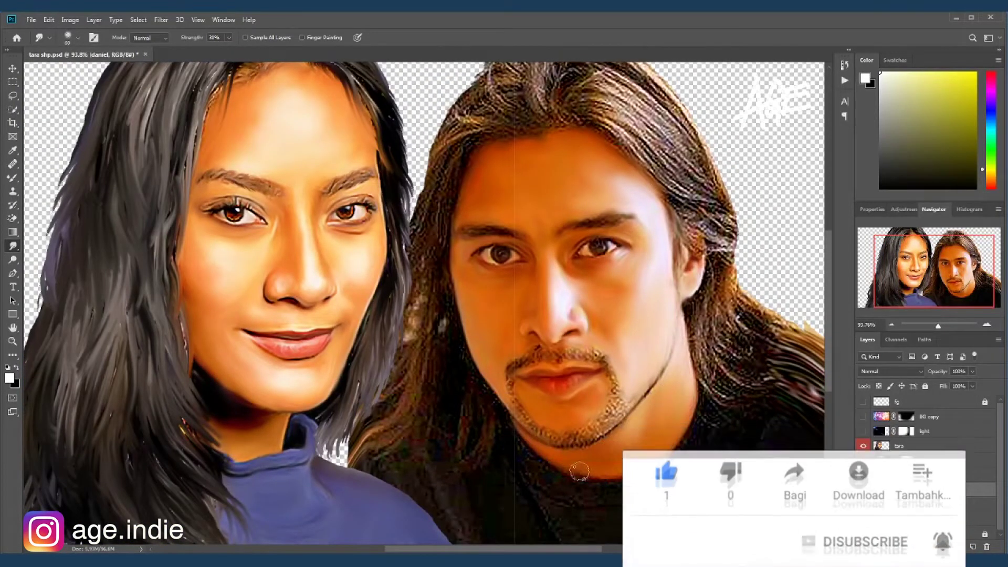
scroll(398, 463, "down", 2)
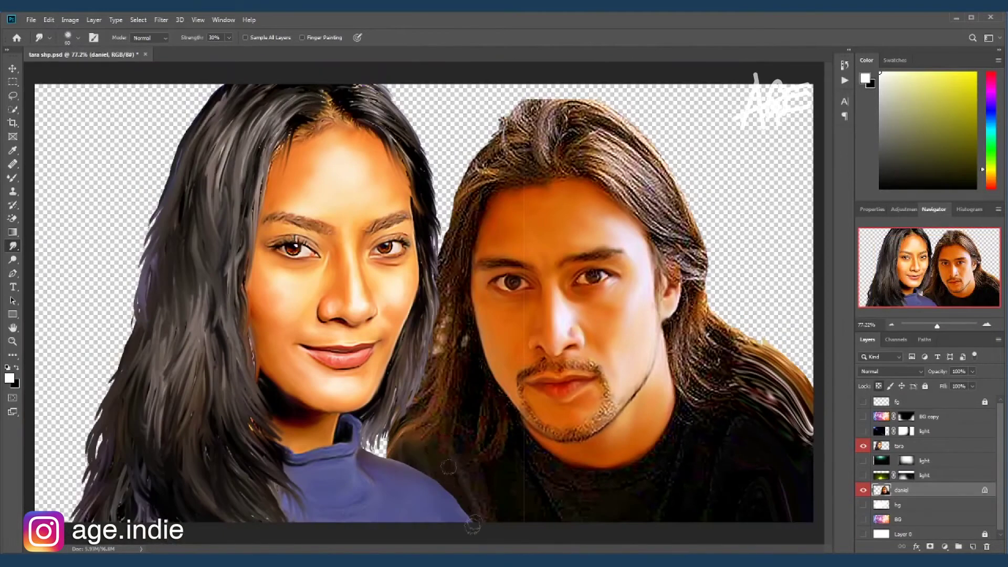
scroll(445, 450, "up", 2)
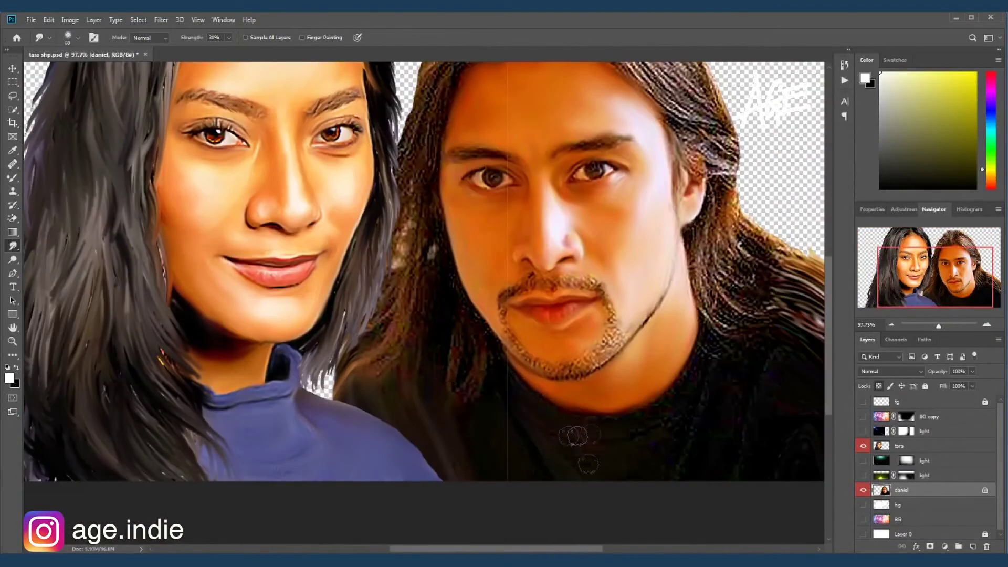
scroll(646, 463, "right", 3)
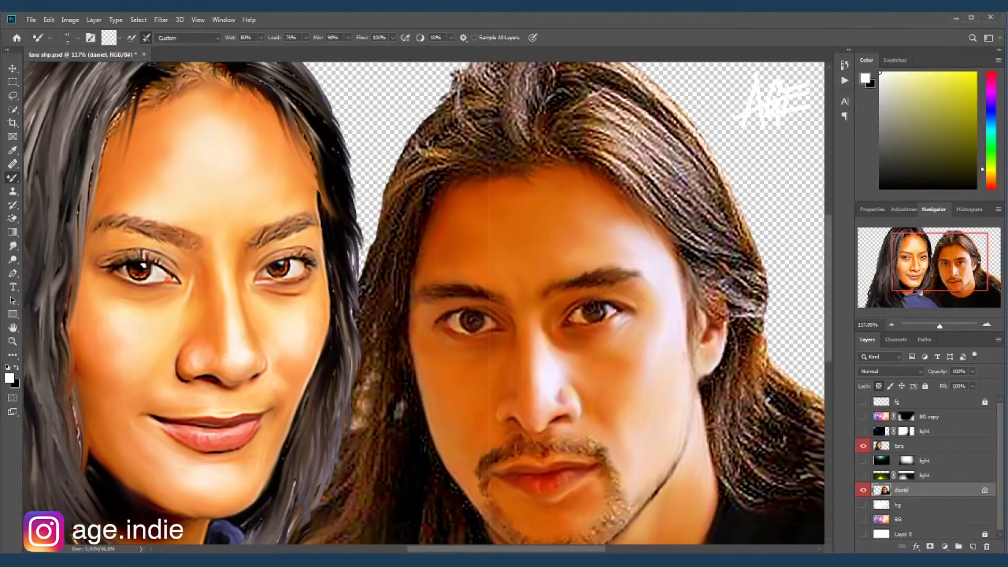
Smudge the man's hair from the top downward and along his right side.
left_click_drag(559, 145, 654, 202)
mouse_move(562, 110)
left_mouse_down()
mouse_move(730, 252)
mouse_move(735, 244)
left_mouse_up()
mouse_move(640, 189)
left_mouse_down()
mouse_move(761, 308)
mouse_move(715, 330)
left_mouse_up()
left_click_drag(767, 300, 703, 378)
left_click_drag(551, 302, 630, 420)
left_click_drag(572, 363, 640, 428)
Smudge his lower-right hair into flowing strands and smear it over the neck edge.
left_click_drag(573, 286, 714, 431)
left_click_drag(594, 315, 756, 462)
left_click_drag(580, 260, 714, 388)
left_click_drag(599, 294, 764, 470)
mouse_move(612, 273)
left_mouse_down()
mouse_move(759, 415)
mouse_move(772, 378)
left_mouse_up()
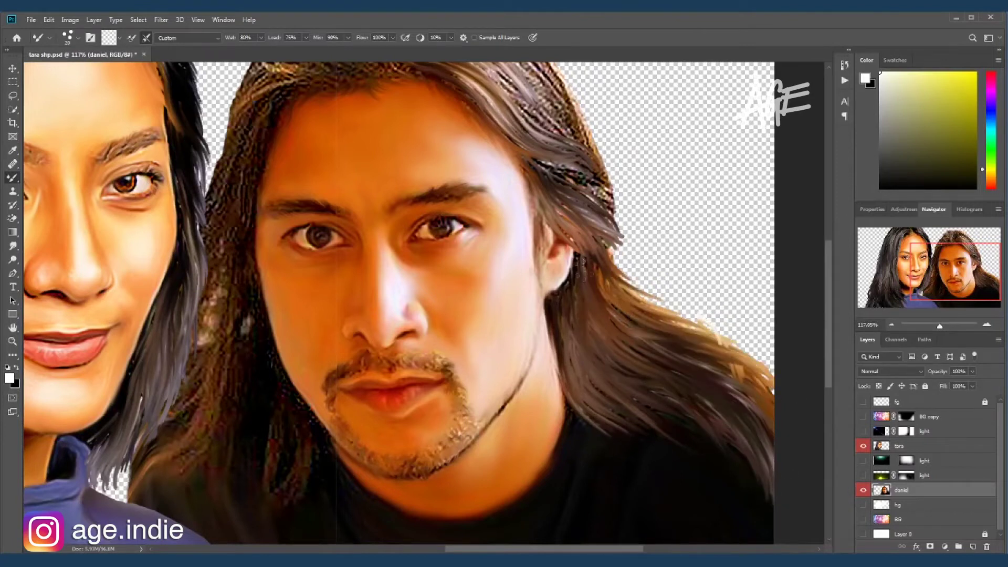
left_click_drag(598, 370, 579, 409)
Smear the man's hair into painted strands and smooth the top of his head.
left_click_drag(611, 268, 654, 315)
scroll(609, 247, "up", 1)
left_click_drag(556, 231, 630, 295)
left_click_drag(583, 221, 510, 152)
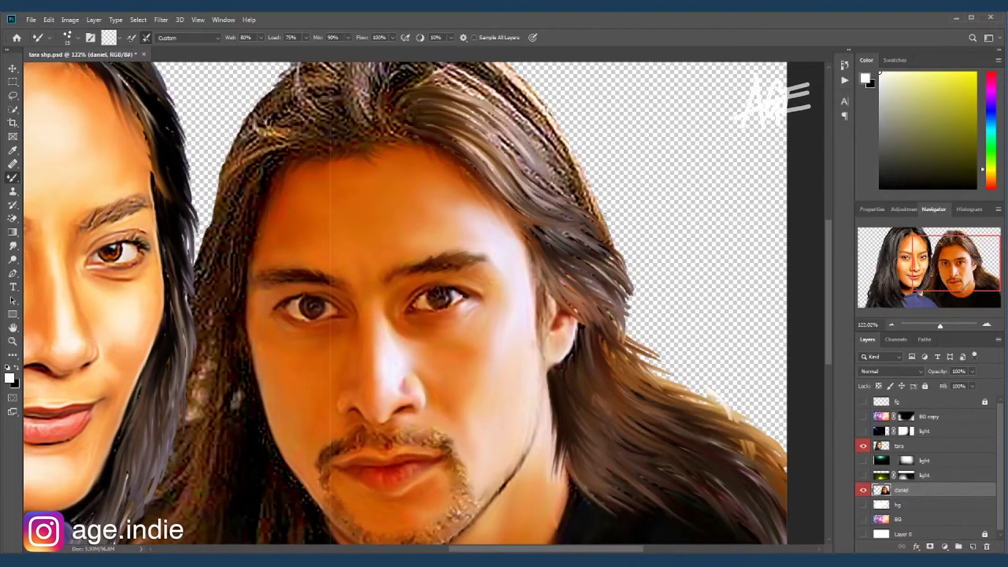
left_click_drag(604, 215, 623, 271)
mouse_move(399, 179)
left_mouse_down()
mouse_move(473, 121)
mouse_move(504, 126)
left_mouse_up()
left_click_drag(561, 200, 462, 131)
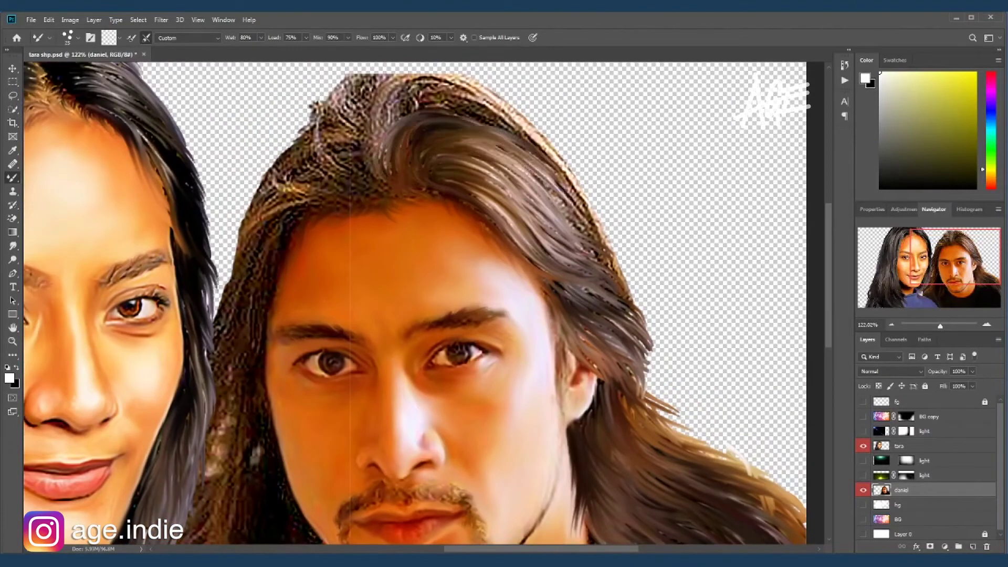
Reshape the hair on top and right side, adding wisps across his crown.
left_click_drag(614, 273, 547, 178)
mouse_move(593, 220)
left_mouse_down()
mouse_move(389, 90)
mouse_move(588, 195)
left_mouse_up()
left_click_drag(515, 137, 636, 321)
left_click_drag(525, 241, 640, 331)
mouse_move(494, 94)
left_mouse_down()
mouse_move(431, 120)
mouse_move(380, 162)
left_mouse_up()
left_click_drag(362, 68, 336, 132)
Pull lighter strands leftward from his crown and smooth the left-side hair.
mouse_move(357, 97)
left_mouse_down()
mouse_move(316, 123)
mouse_move(273, 173)
left_mouse_up()
mouse_move(336, 163)
left_mouse_down()
mouse_move(260, 189)
mouse_move(299, 189)
left_mouse_up()
mouse_move(363, 174)
left_mouse_down()
mouse_move(257, 215)
mouse_move(310, 208)
left_mouse_up()
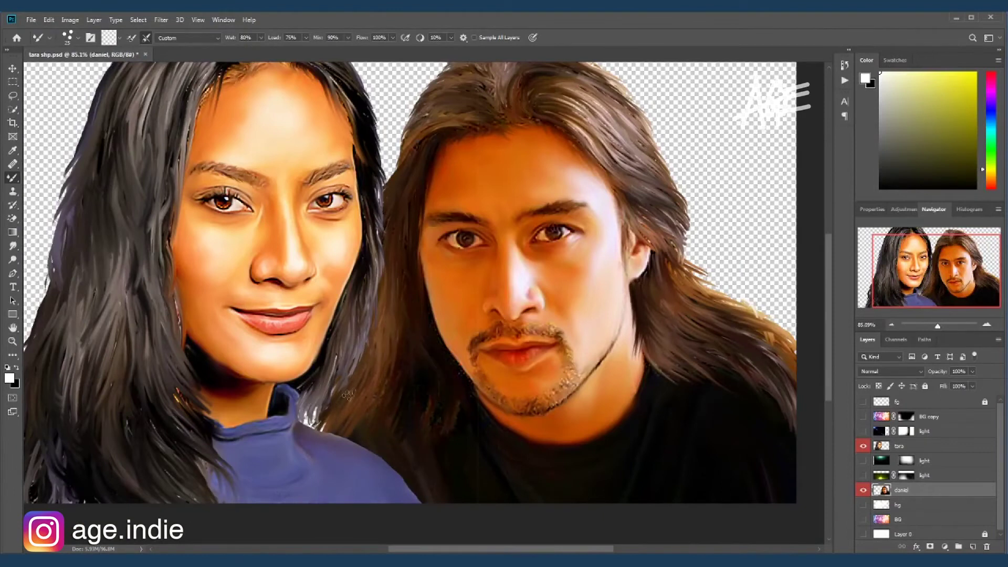
Dodge the man's nose, cheeks, forehead and jaw with a larger brush.
left_click_drag(347, 394, 395, 266)
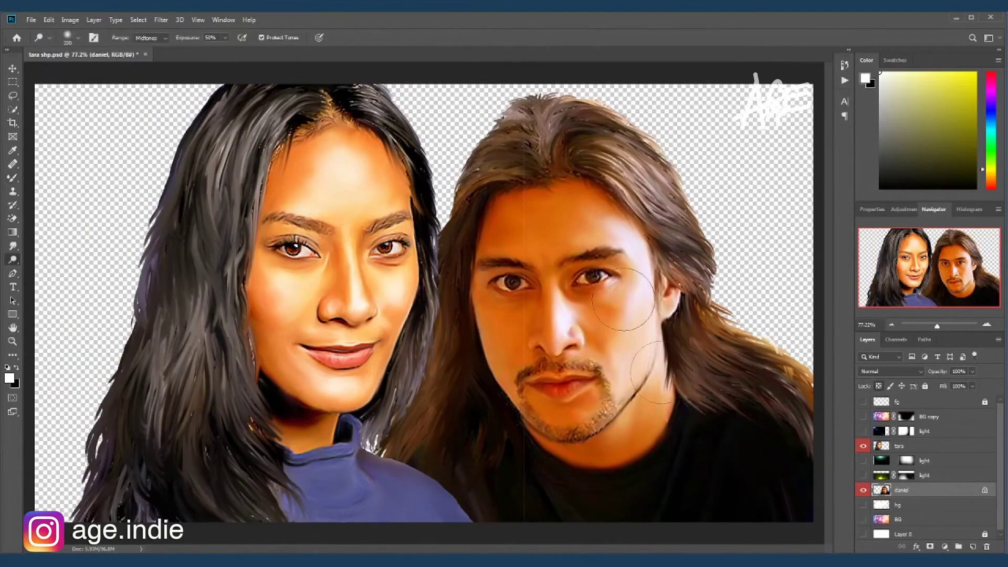
left_click_drag(555, 328, 578, 334)
key("bracketright")
key("bracketright")
key("bracketright")
left_click_drag(625, 278, 604, 210)
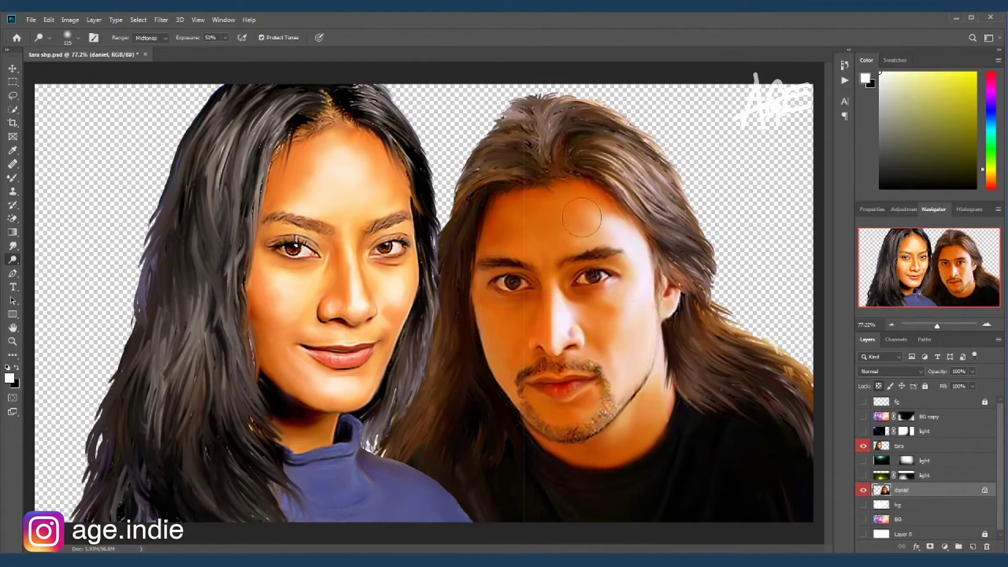
left_click_drag(620, 304, 577, 420)
left_click_drag(520, 336, 525, 225)
Burn the man's hair, then darken the woman's hair on the tara layer.
key("shift+o")
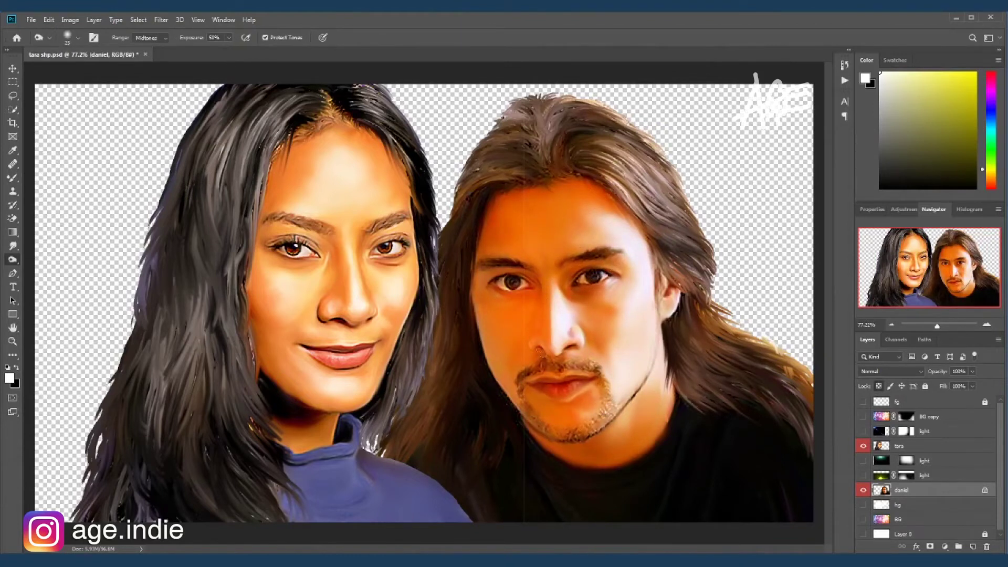
mouse_move(574, 140)
left_mouse_down()
mouse_move(578, 110)
mouse_move(657, 173)
mouse_move(704, 279)
mouse_move(695, 342)
left_mouse_up()
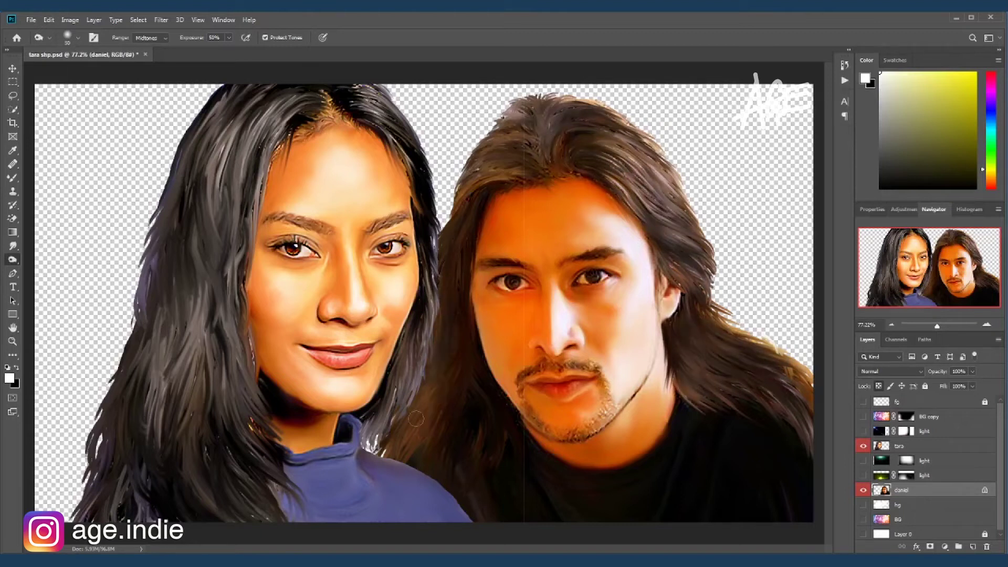
key("alt+bracketright")
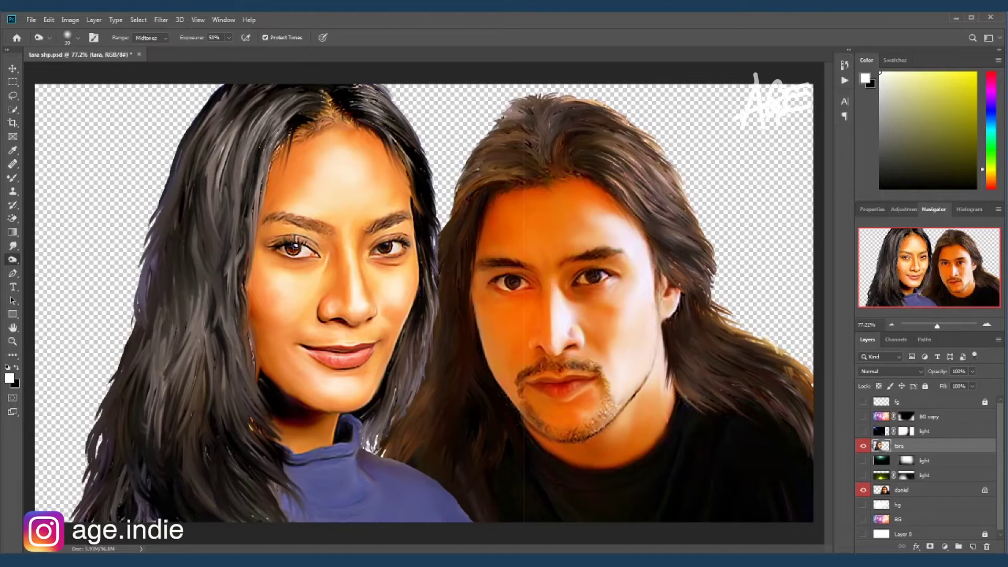
mouse_move(413, 174)
left_mouse_down()
mouse_move(373, 99)
mouse_move(431, 315)
mouse_move(399, 421)
mouse_move(375, 399)
mouse_move(371, 441)
left_mouse_up()
left_click_drag(263, 99, 241, 315)
mouse_move(210, 95)
left_mouse_down()
mouse_move(162, 256)
mouse_move(246, 378)
mouse_move(157, 294)
mouse_move(173, 420)
mouse_move(263, 435)
mouse_move(278, 493)
left_mouse_up()
scroll(415, 297, "down", 2)
left_click_drag(217, 273, 227, 342)
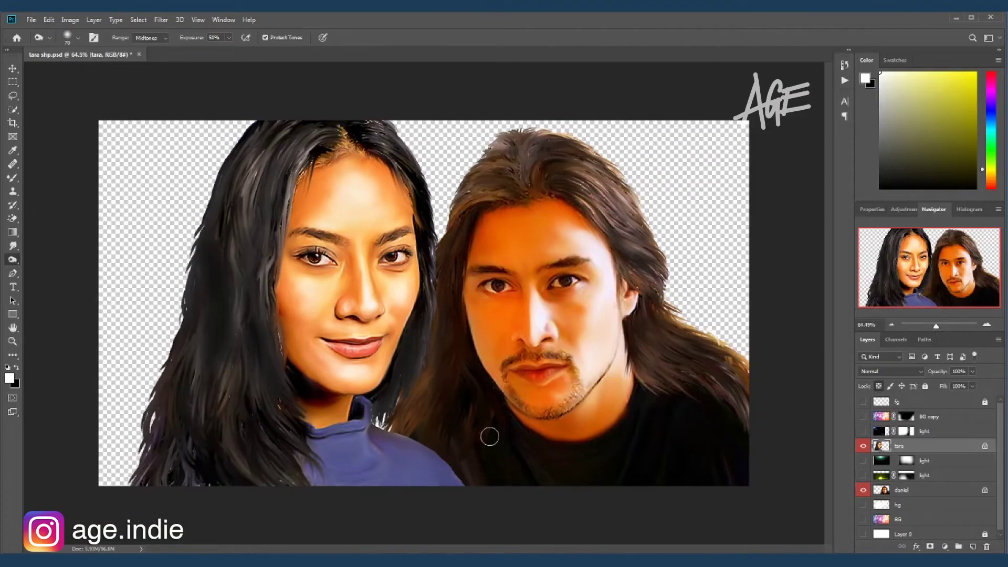
Select the daniel layer and bring the whole canvas into view.
key("b")
left_click(881, 491)
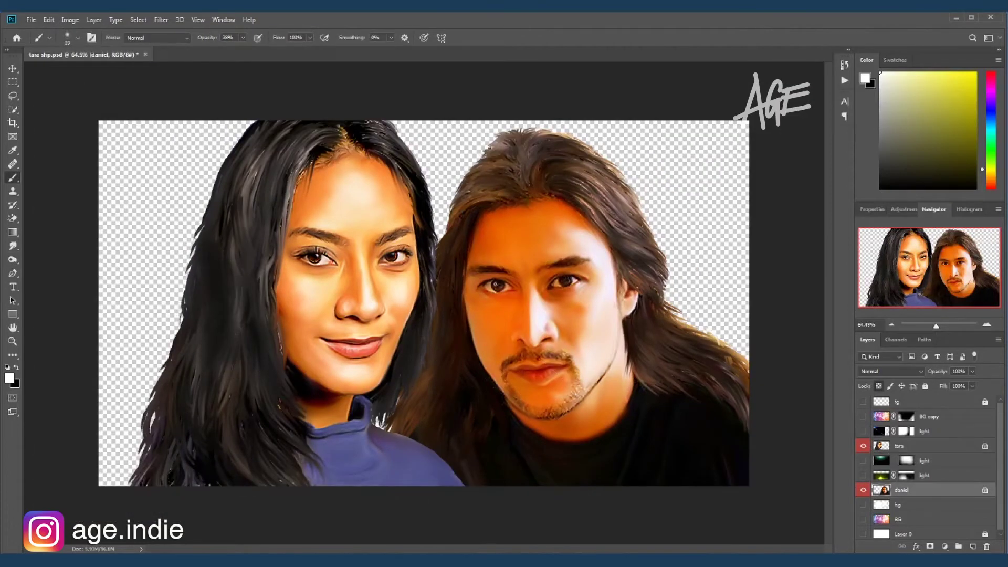
scroll(424, 303, "down", 1)
key("v")
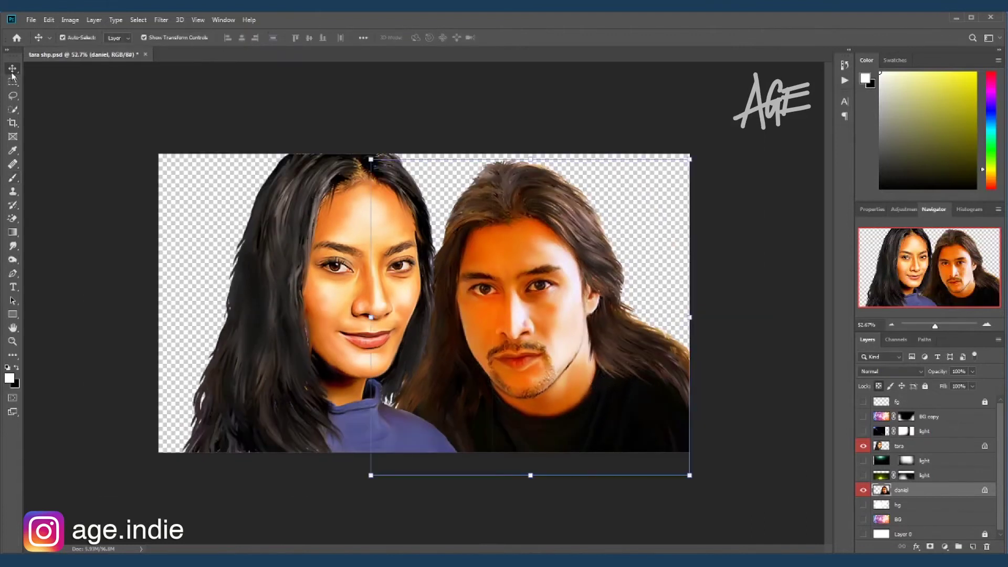
left_click(161, 19)
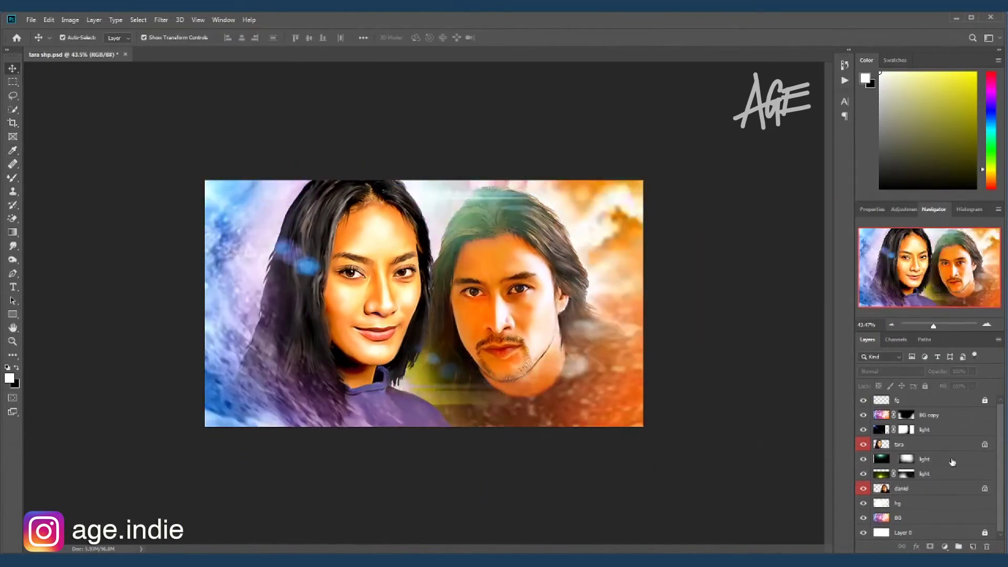
Paint black on the BG copy mask around the man's face and woman's hair.
key("b")
key("x")
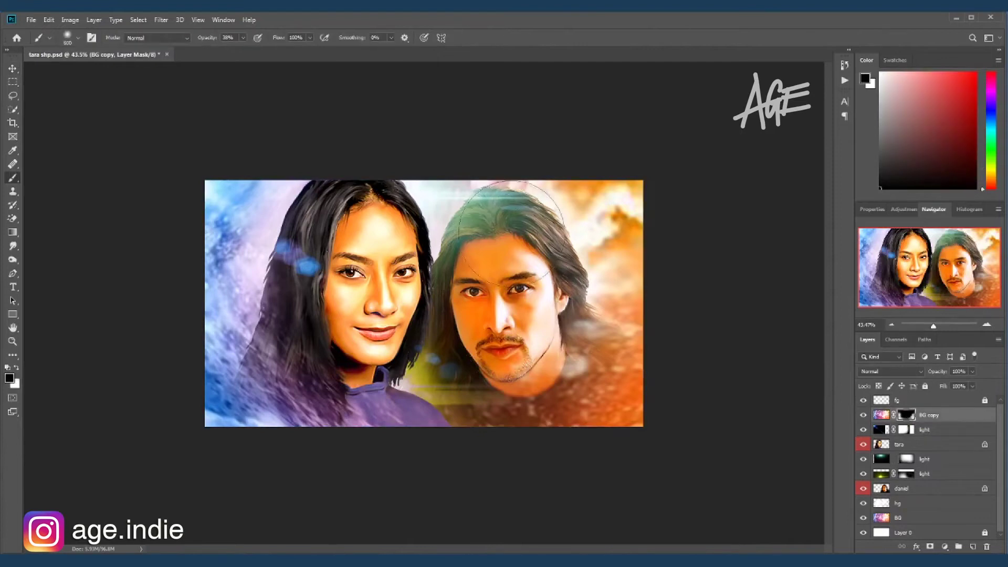
left_click_drag(620, 336, 531, 349)
left_click_drag(604, 362, 578, 383)
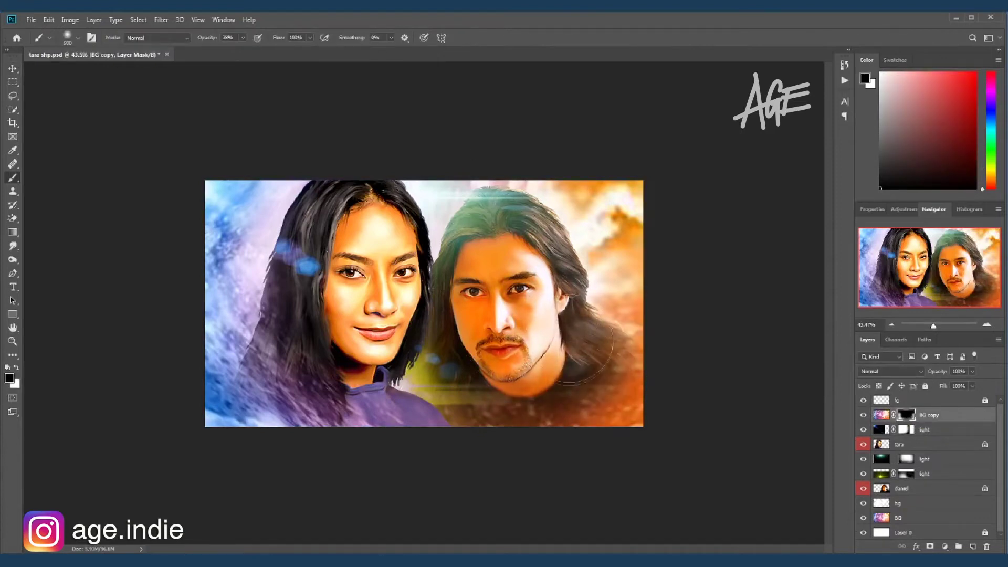
left_click_drag(320, 357, 293, 297)
Apply Levels to the daniel layer, raising the black point to deepen shadows.
left_click(902, 489)
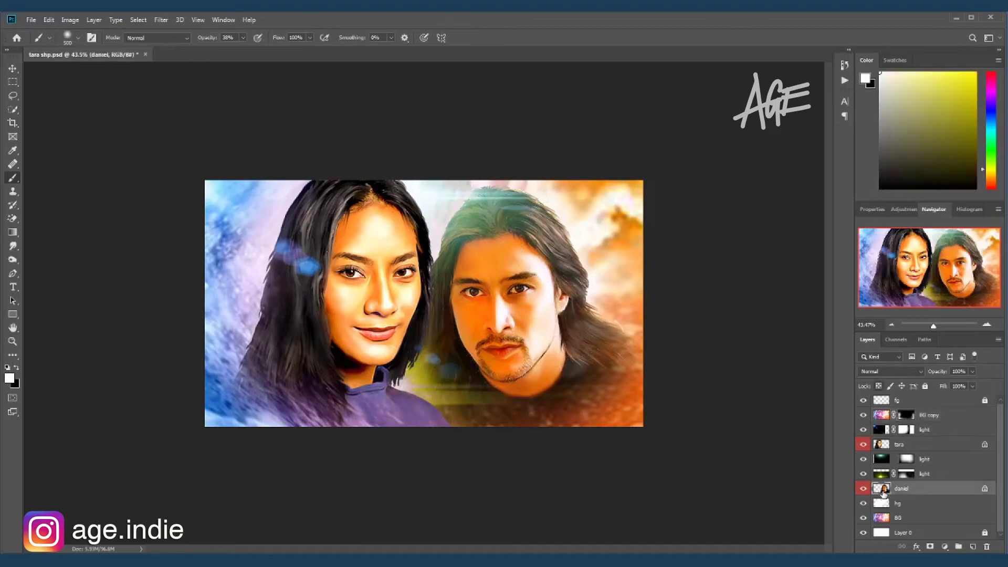
key("ctrl+m")
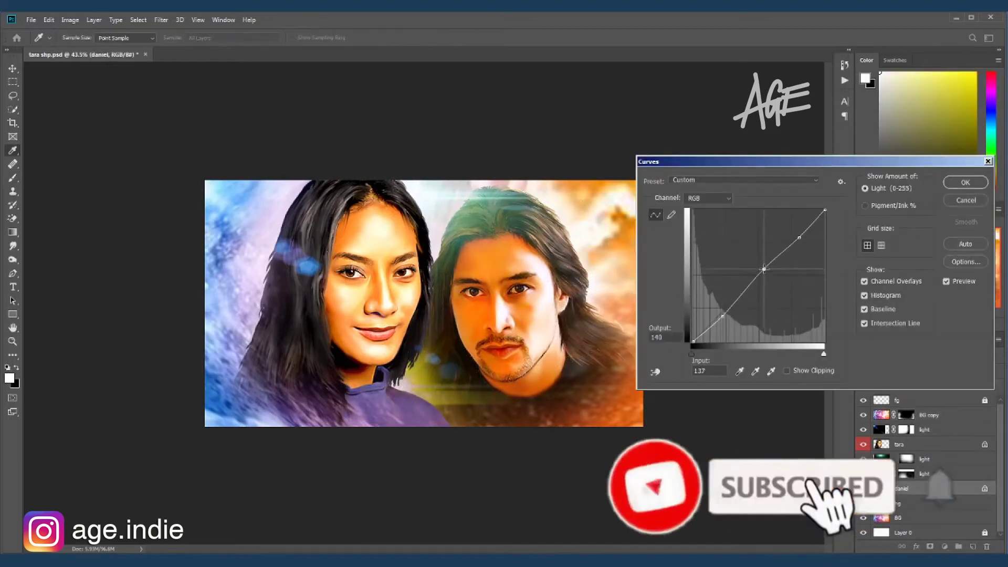
key("Return")
key("ctrl+l")
left_click_drag(738, 319, 748, 327)
Apply a Curves adjustment to the tara layer, pulling the lower point down.
key("Return")
left_click(899, 444)
key("ctrl+m")
left_click_drag(757, 287, 763, 280)
left_click_drag(724, 315, 719, 326)
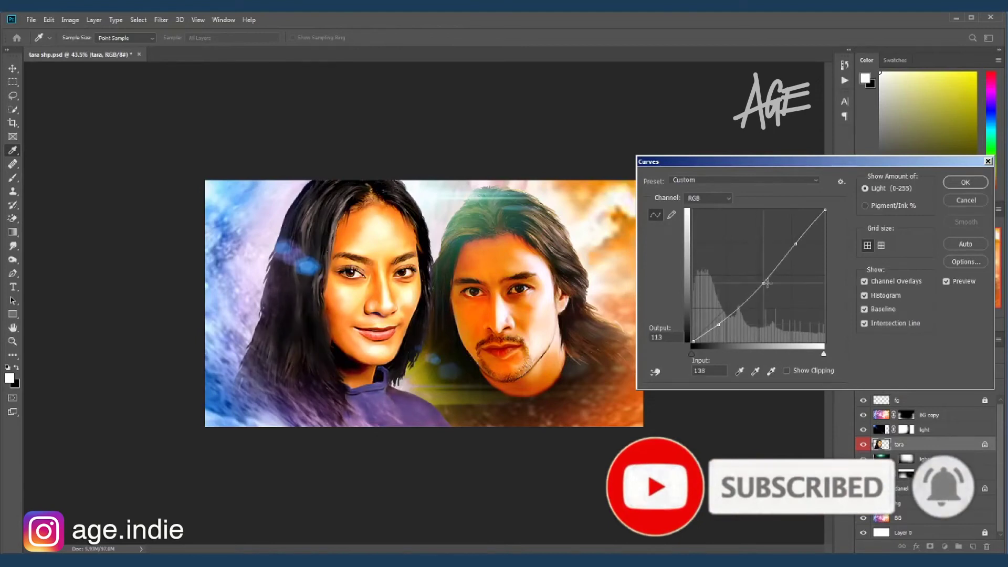
key("Return")
Switch to the Move tool and zoom the view to fit the couple.
key("v")
key("ctrl+minus")
key("ctrl+0")
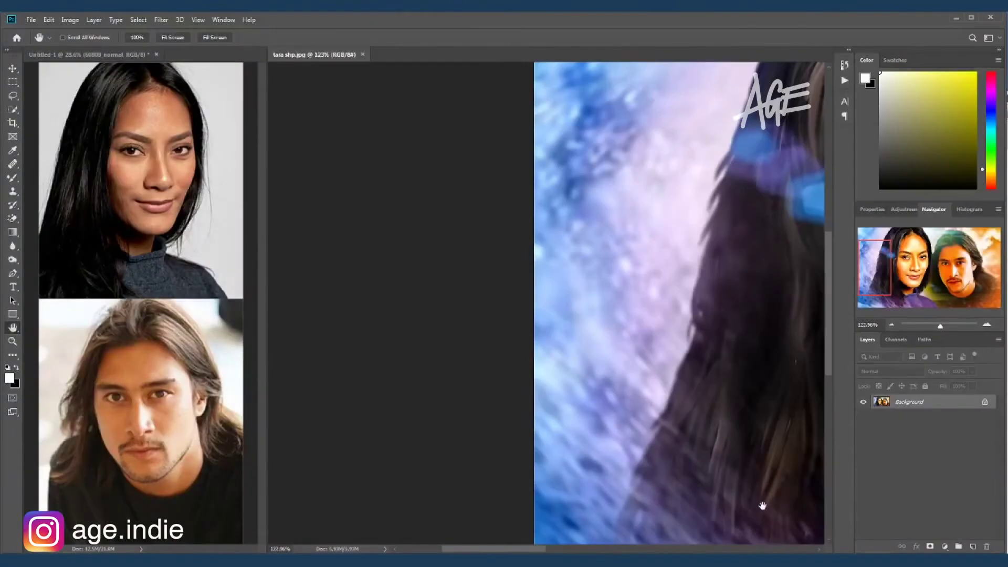
Pan across the painting to center the woman's and then the man's face.
left_click_drag(763, 505, 492, 517)
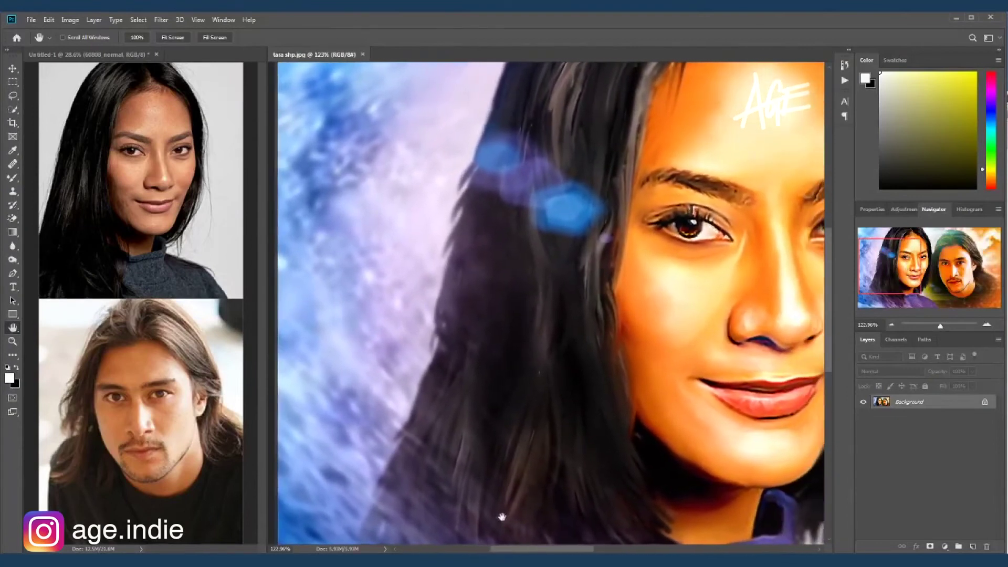
left_click_drag(728, 498, 582, 494)
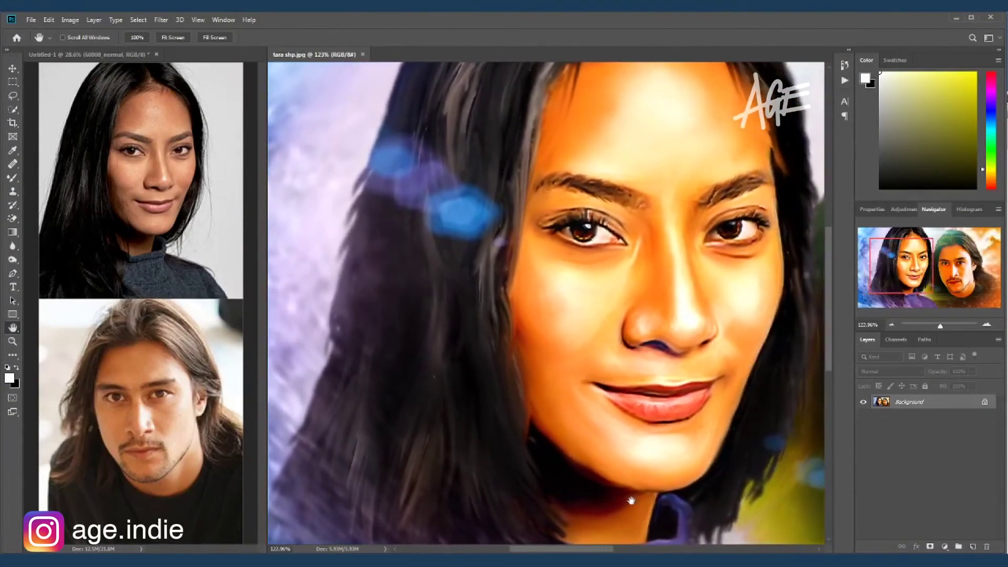
left_click_drag(744, 497, 616, 484)
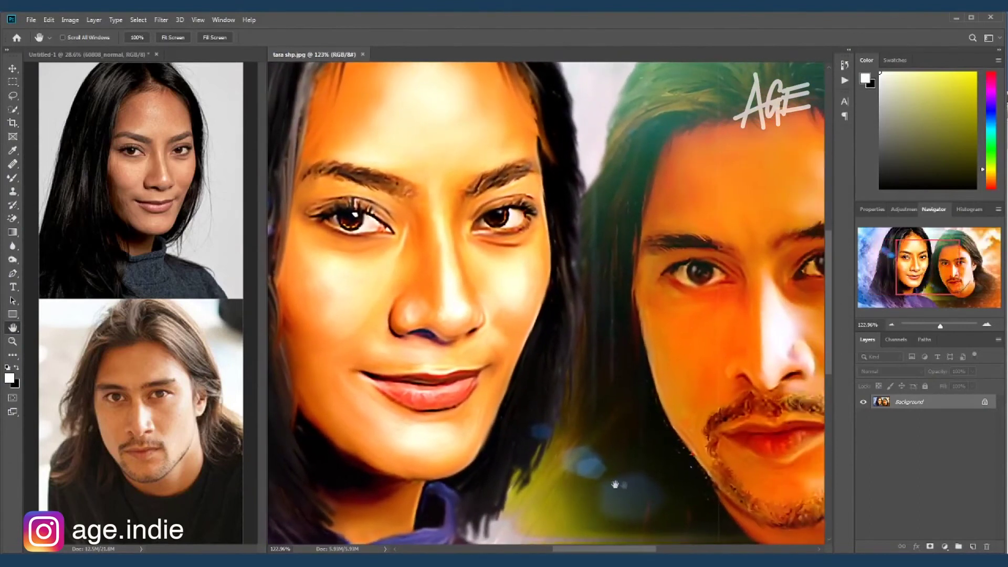
left_click_drag(738, 486, 625, 486)
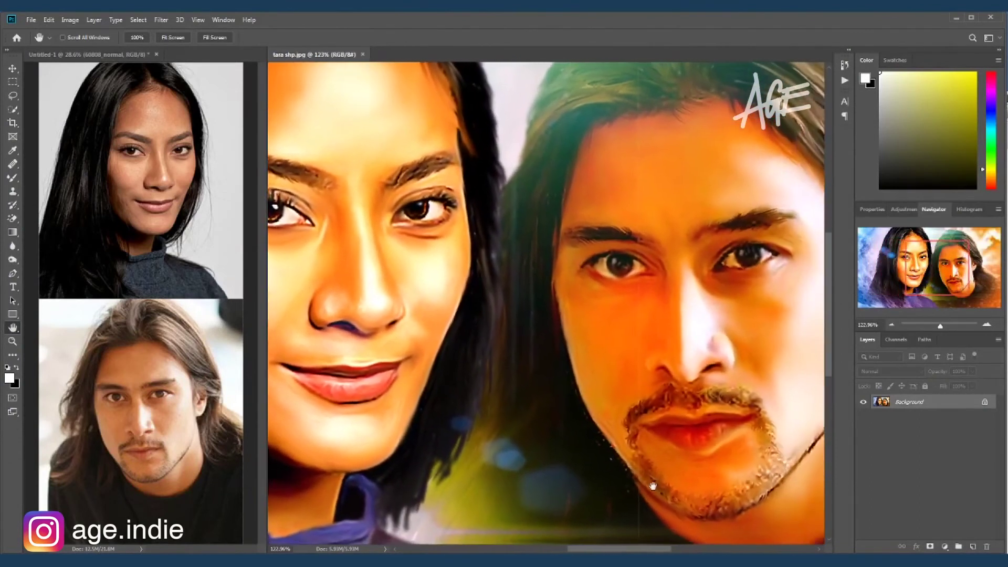
Zoom out until the whole painting fills the window beside the originals.
mouse_move(718, 490)
left_mouse_down()
mouse_move(625, 410)
mouse_move(627, 400)
left_mouse_up()
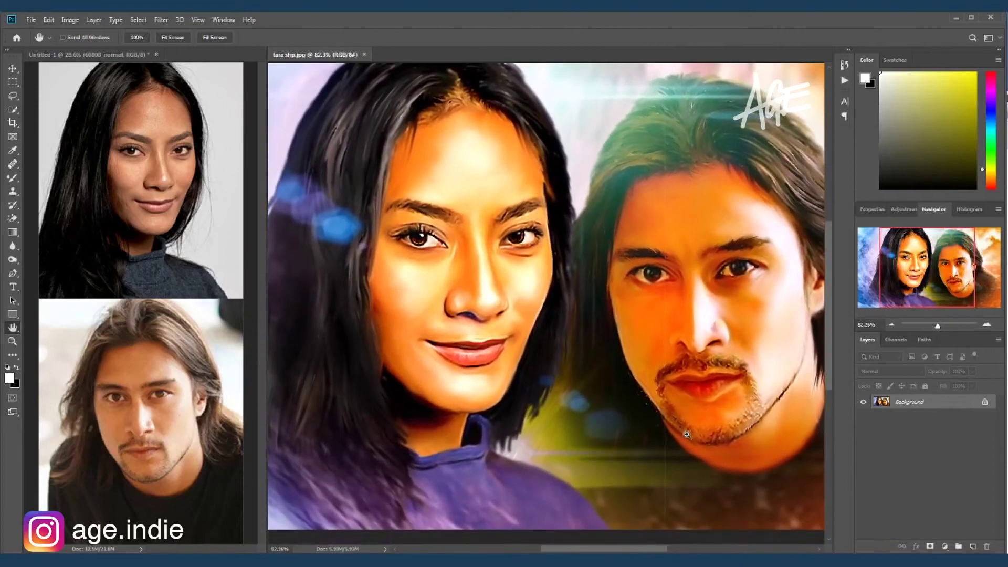
left_click_drag(687, 435, 677, 440)
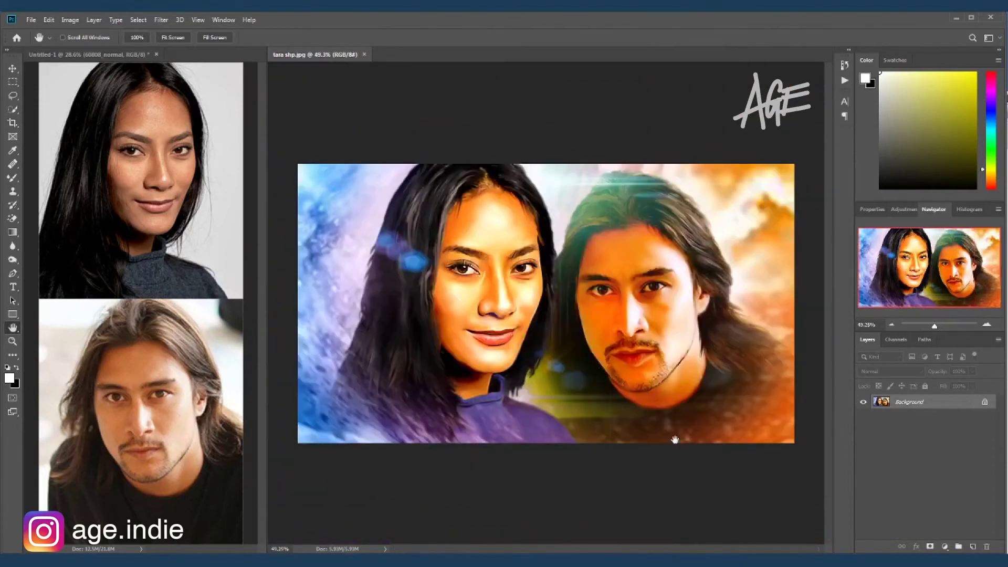
mouse_move(598, 443)
left_mouse_down()
mouse_move(614, 414)
mouse_move(623, 436)
left_mouse_up()
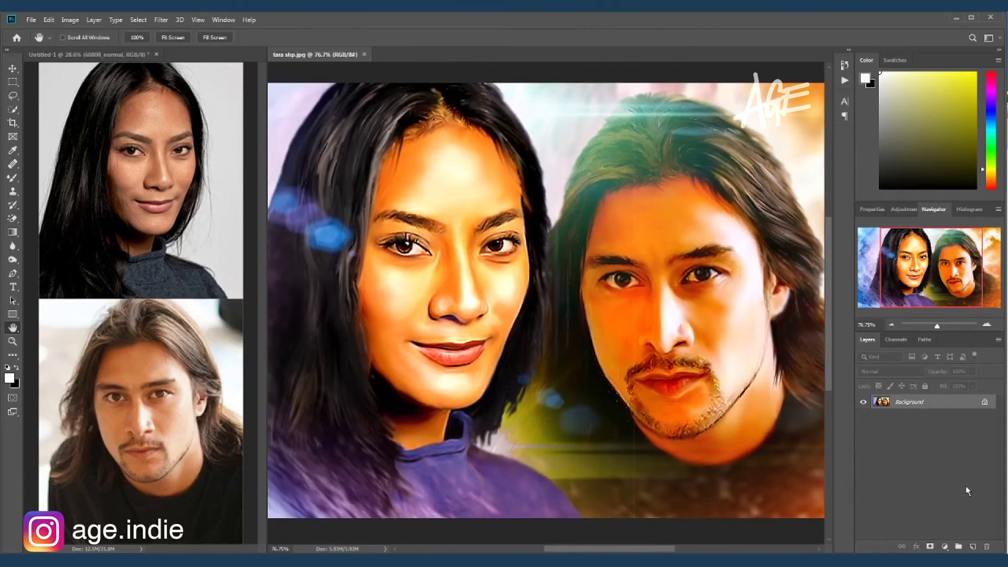